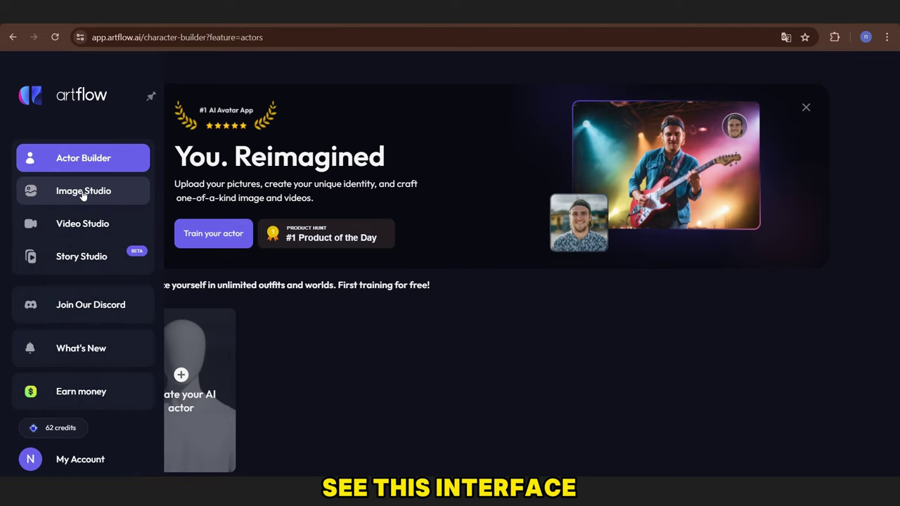
# Generate a new Image Studio picture of a muscular man, aged between 40 and 50, taking a picture at his office desk while at work.
pyautogui.click(84, 191)
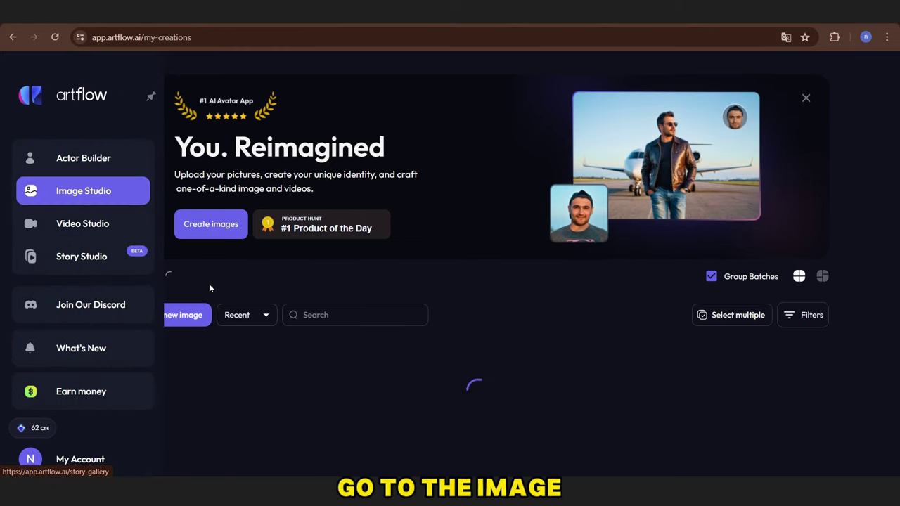
pyautogui.click(184, 318)
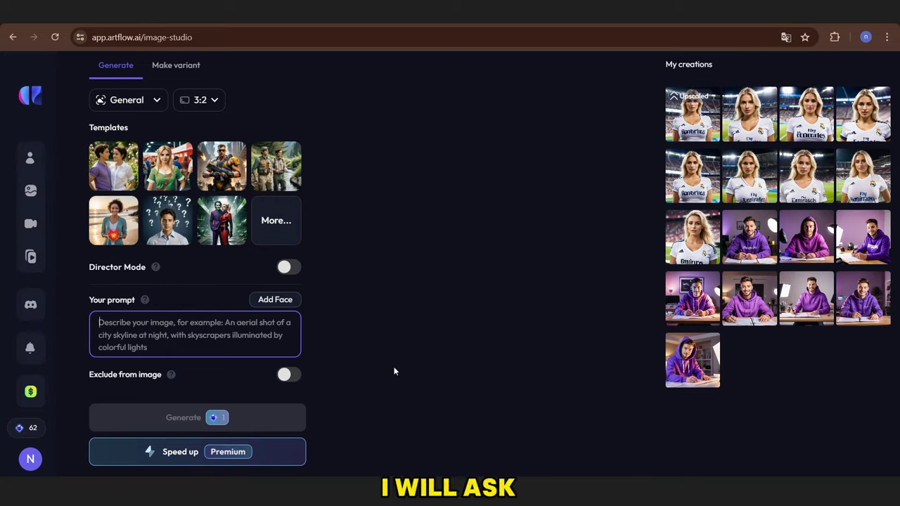
pyautogui.write('generate an image of a muscular man, aged between 40 and 50, taking a picture of his office desk while at work.')
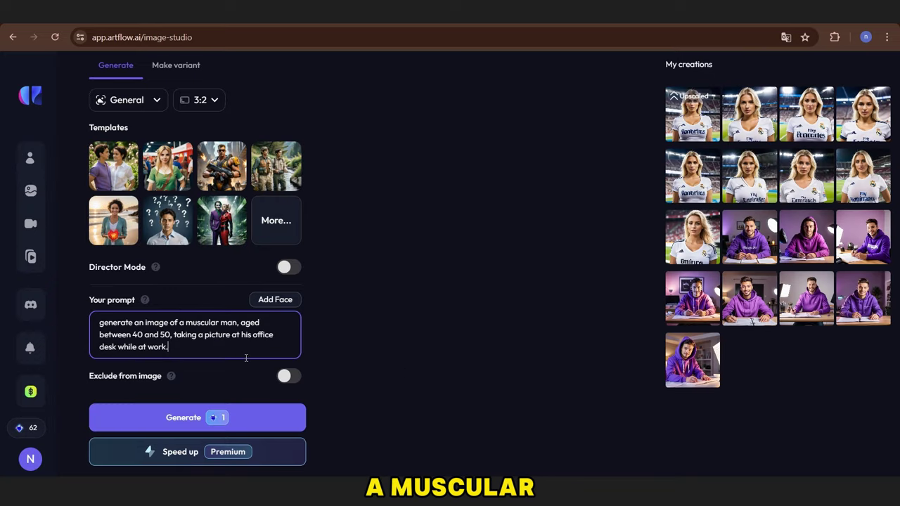
pyautogui.click(228, 421)
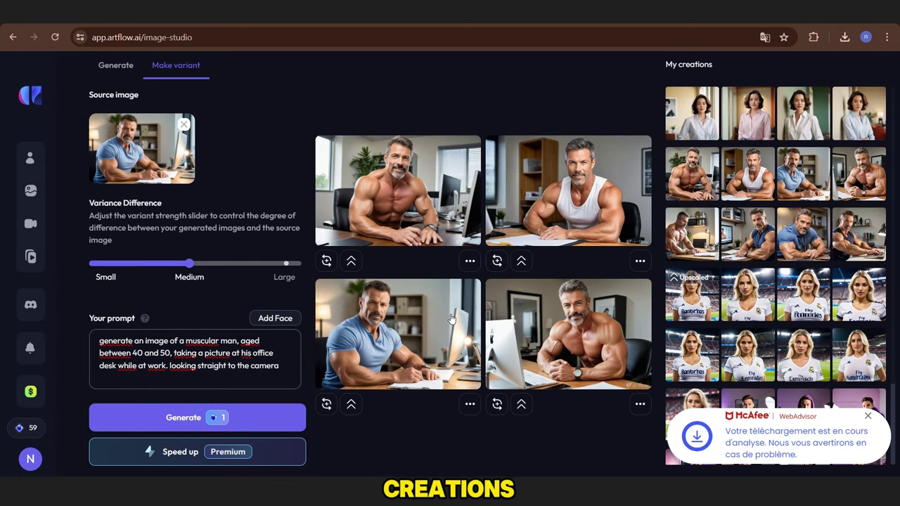
# Open the generated image of the man in the blue shirt at his desk, download it and close its detail view.
pyautogui.click(451, 318)
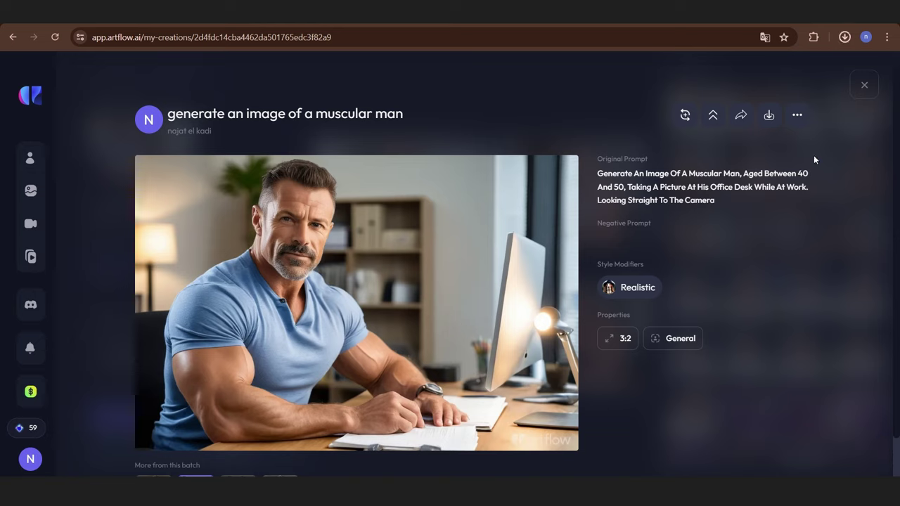
pyautogui.click(865, 87)
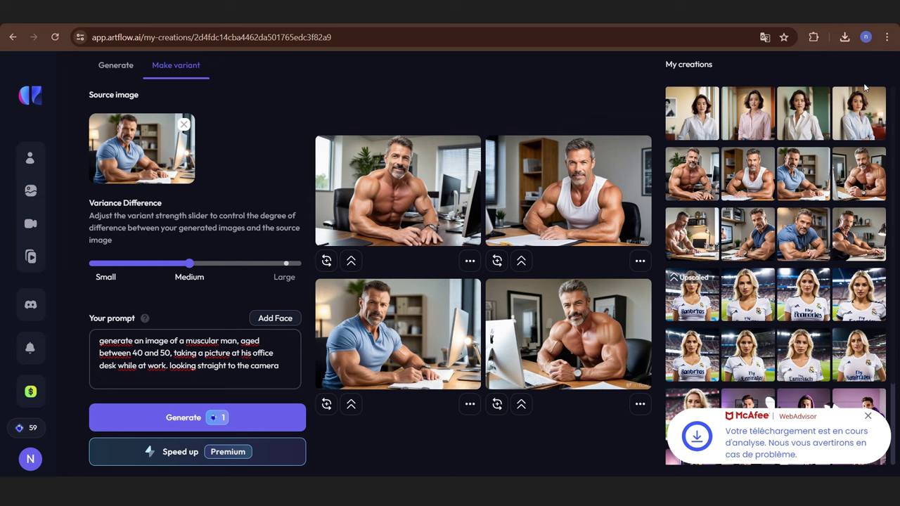
# Change the end of the variant prompt to "taking a picture at the beach" and generate the variants.
pyautogui.click(268, 383)
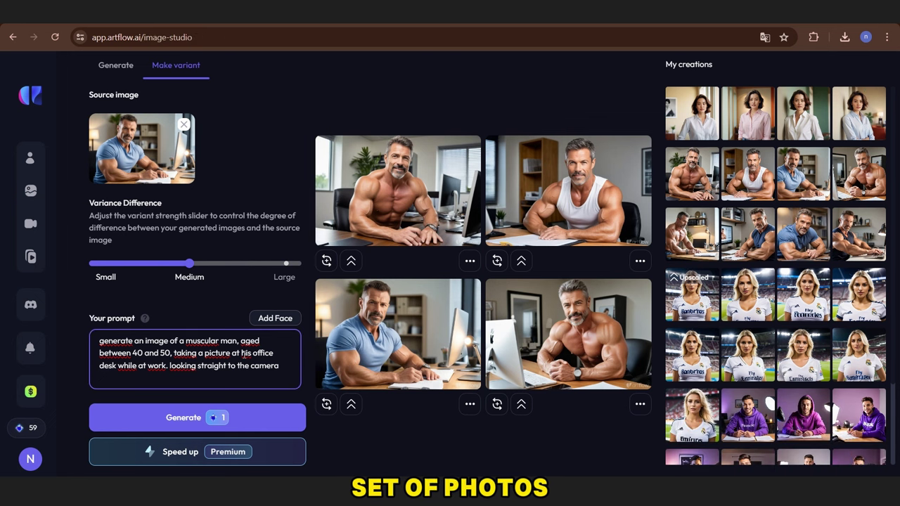
pyautogui.moveTo(241, 354); pyautogui.dragTo(282, 372)
pyautogui.press('BackSpace')
pyautogui.write('the beach')
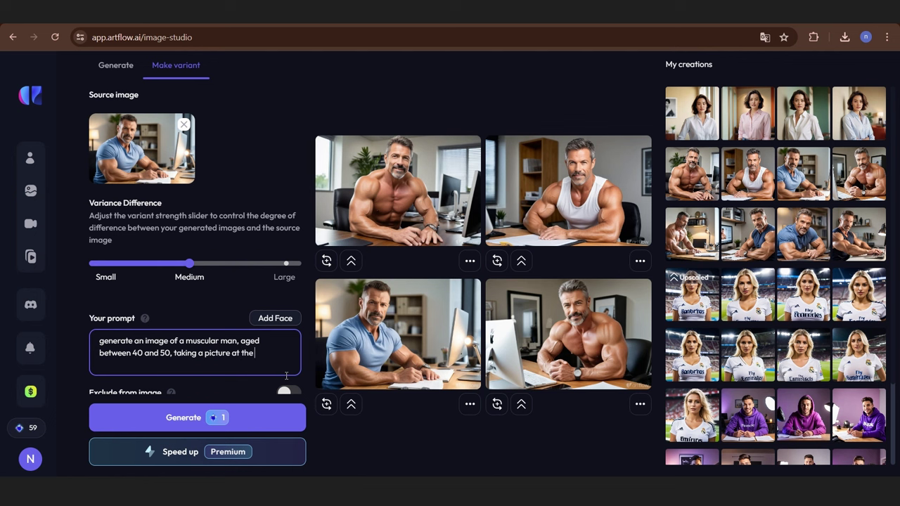
pyautogui.click(283, 418)
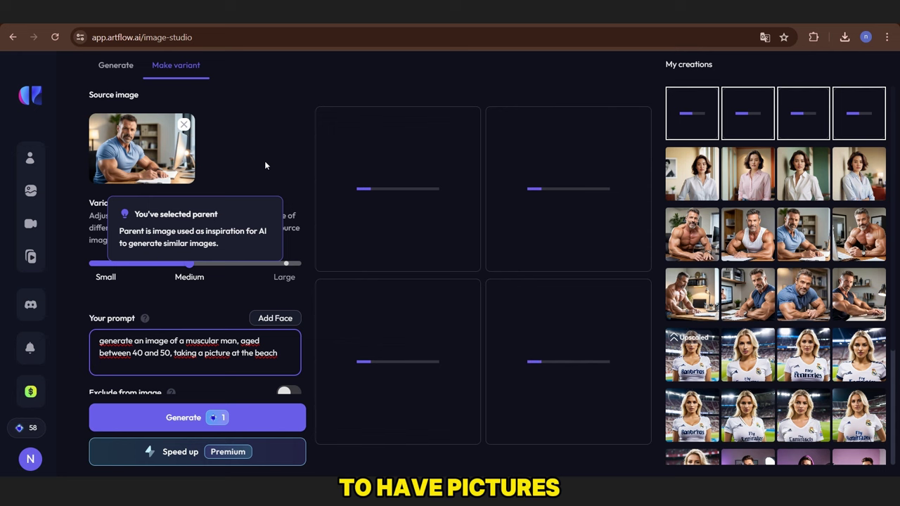
# Remove the variant source image and replace the new-image prompt with the office-desk prompt for a muscular man aged between 40 and 50.
pyautogui.click(184, 126)
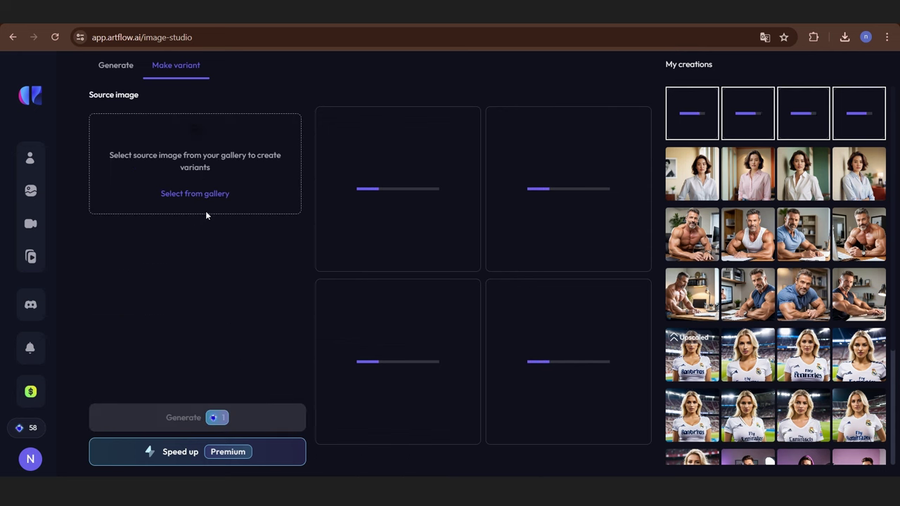
pyautogui.click(123, 67)
pyautogui.scroll(3, 197, 246)
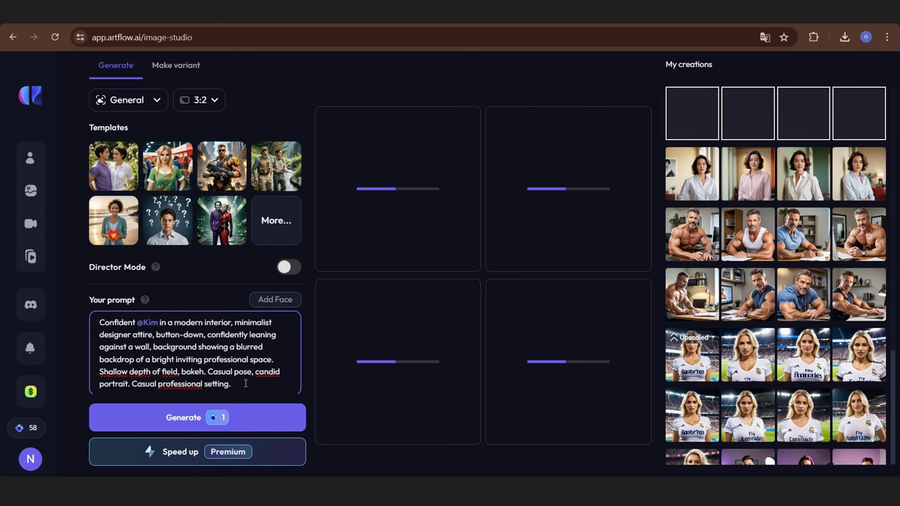
pyautogui.moveTo(239, 389); pyautogui.dragTo(106, 295)
pyautogui.press('BackSpace')
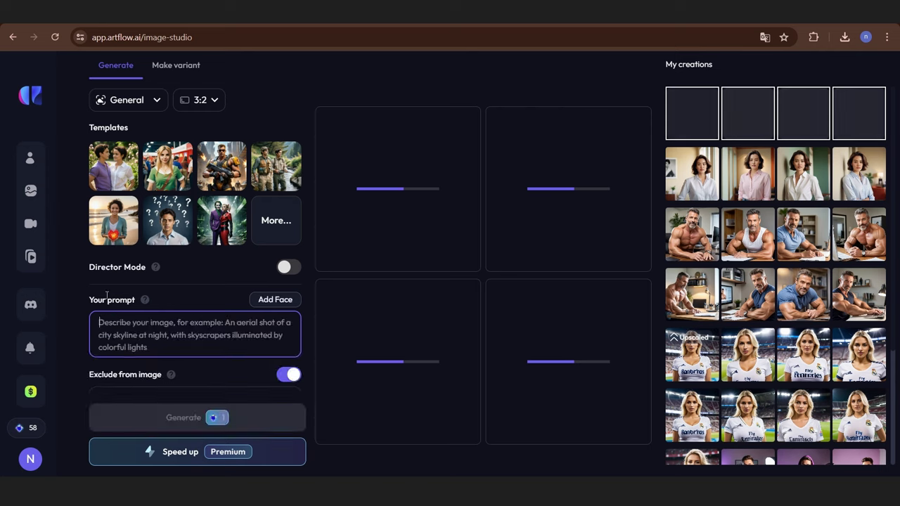
pyautogui.write('generate an image of a muscular man, aged between 40 and 50, taking a picture at his office desk while at work.')
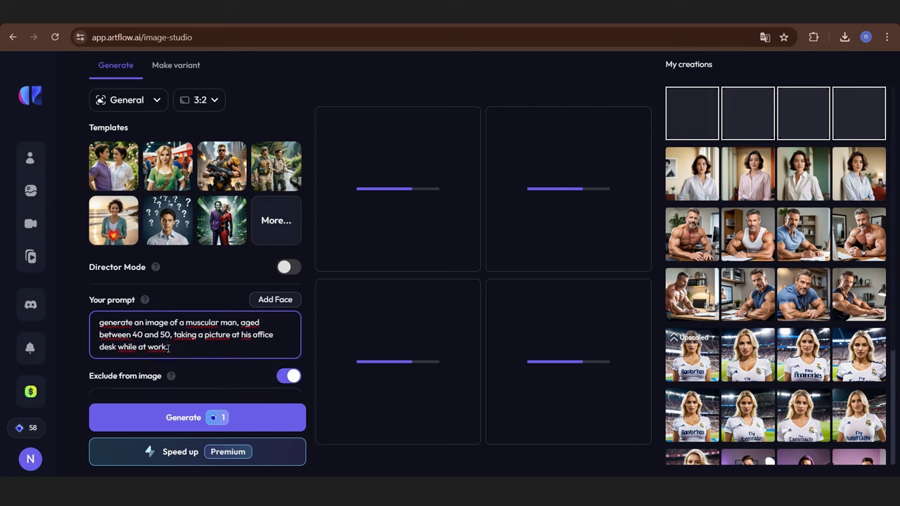
pyautogui.moveTo(169, 346); pyautogui.dragTo(239, 335)
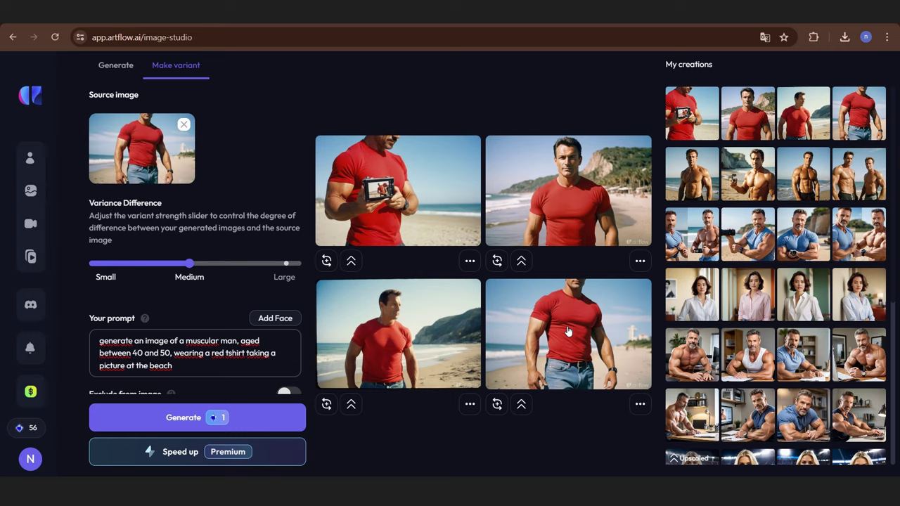
# Open the beach image of the man in the red T-shirt and jeans, download it and close its detail view.
pyautogui.click(573, 343)
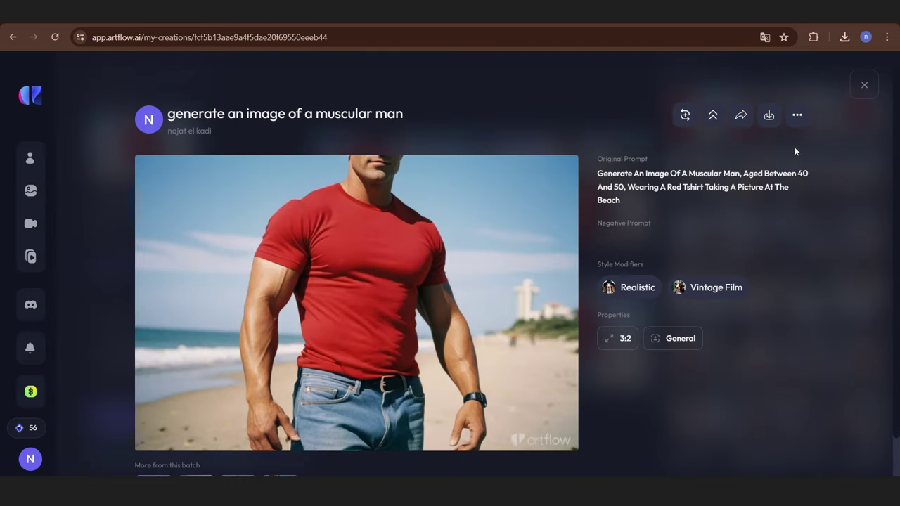
pyautogui.click(769, 115)
pyautogui.click(865, 85)
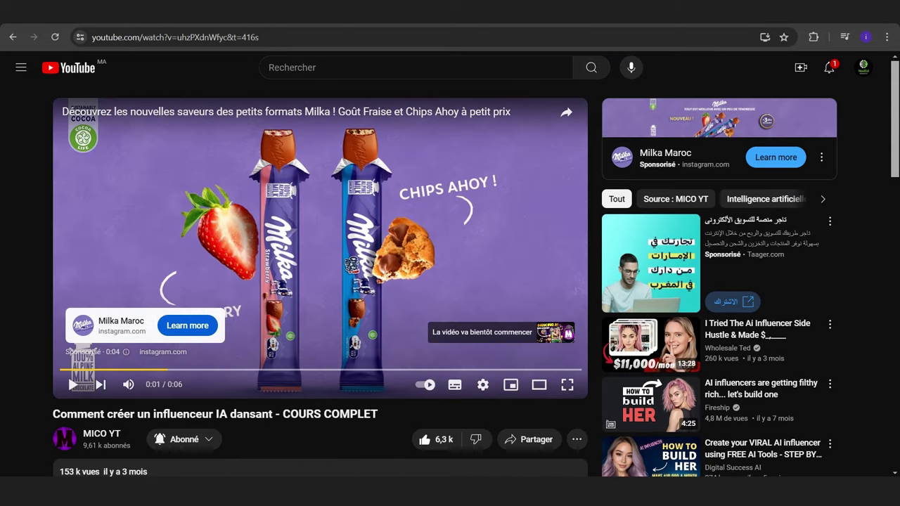
# Expand the description of the YouTube video about creating a dancing AI influencer and open its remaker.ai link.
pyautogui.scroll(-4, 498, 231)
pyautogui.click(479, 206)
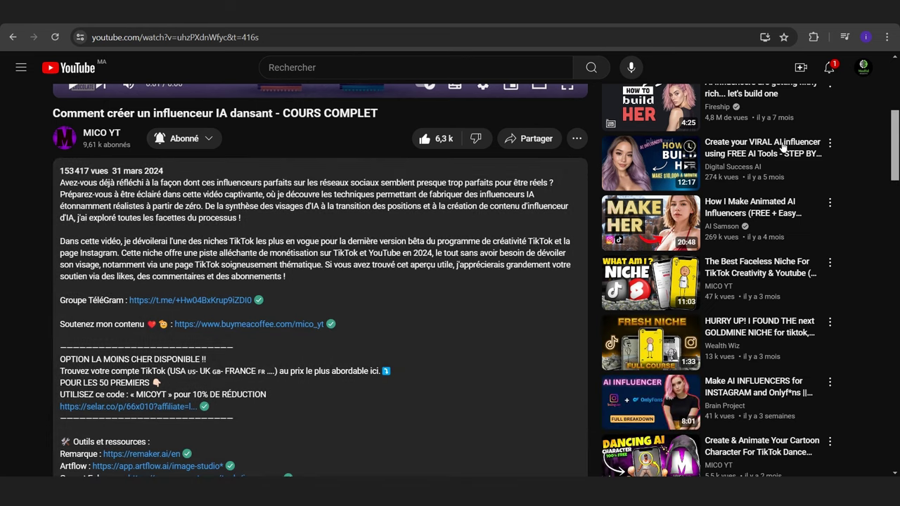
pyautogui.scroll(-1, 479, 206)
pyautogui.scroll(-2, 340, 308)
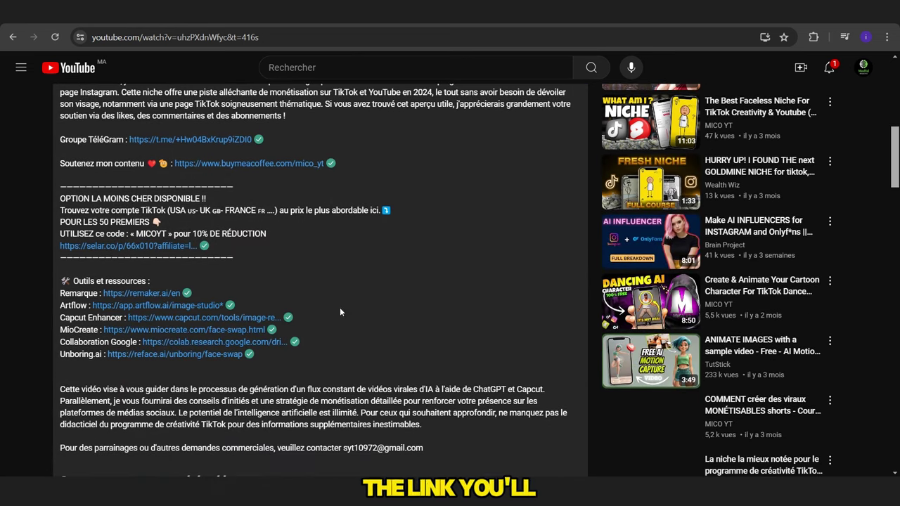
pyautogui.click(152, 293)
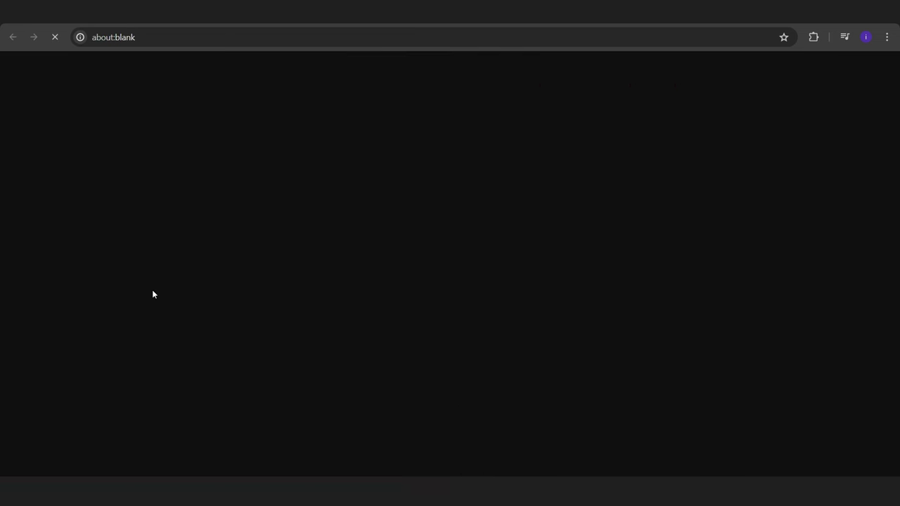
# Swap the face from the office-desk image onto the red T-shirt beach image with Remaker's free face swap tool.
pyautogui.click(286, 324)
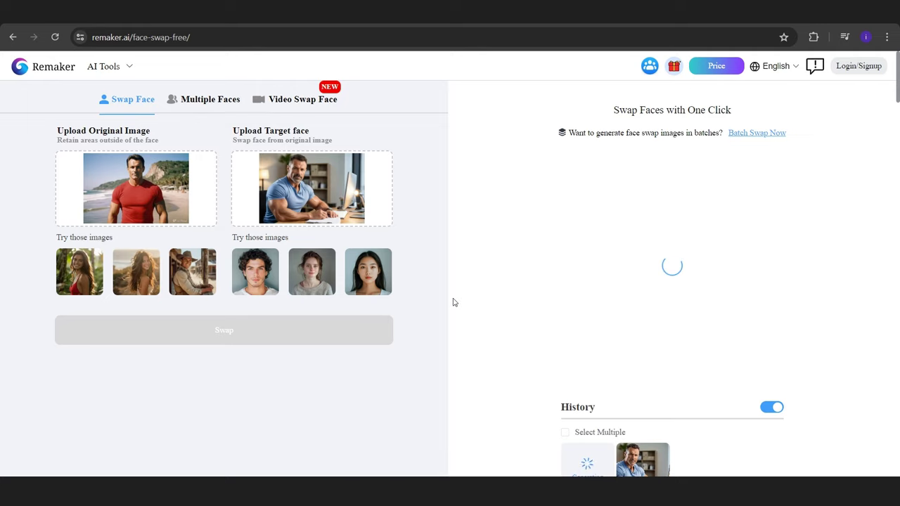
pyautogui.moveTo(898, 90)
pyautogui.mouseDown()
pyautogui.moveTo(898, 98)
pyautogui.moveTo(898, 90)
pyautogui.mouseUp()
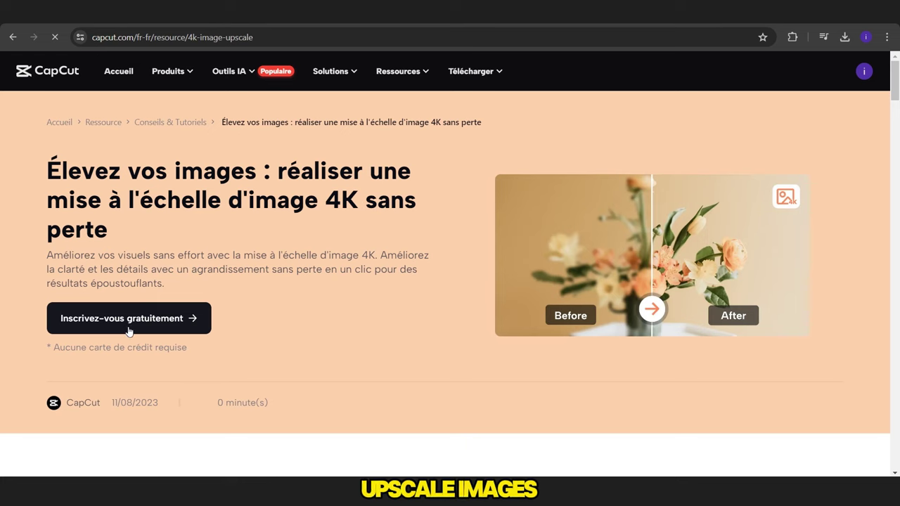
# Open CapCut's image upscaler and enhance the face-swapped beach image to 4k (3240 x 2160).
pyautogui.click(131, 330)
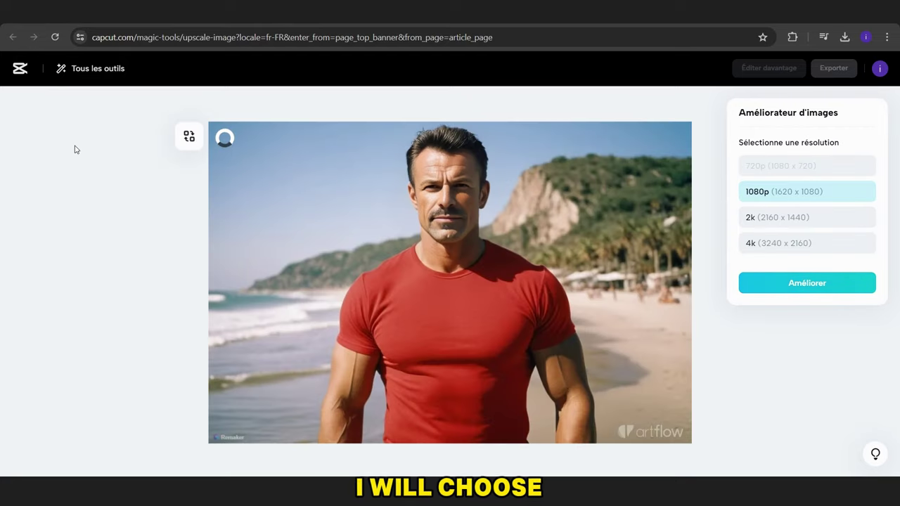
pyautogui.click(750, 243)
pyautogui.click(764, 275)
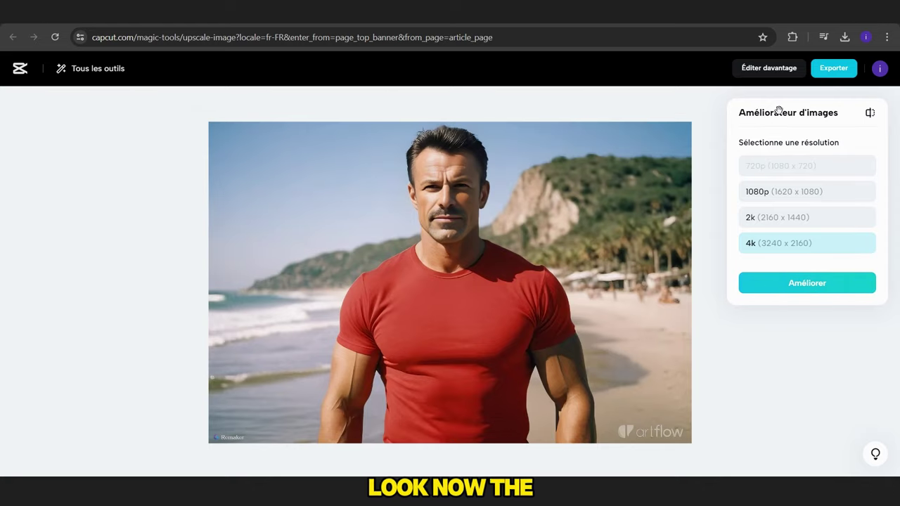
# Export the upscaled image, inspect the downloaded UpscaleImage_1_20240711.jpeg and close the photo viewer.
pyautogui.click(834, 68)
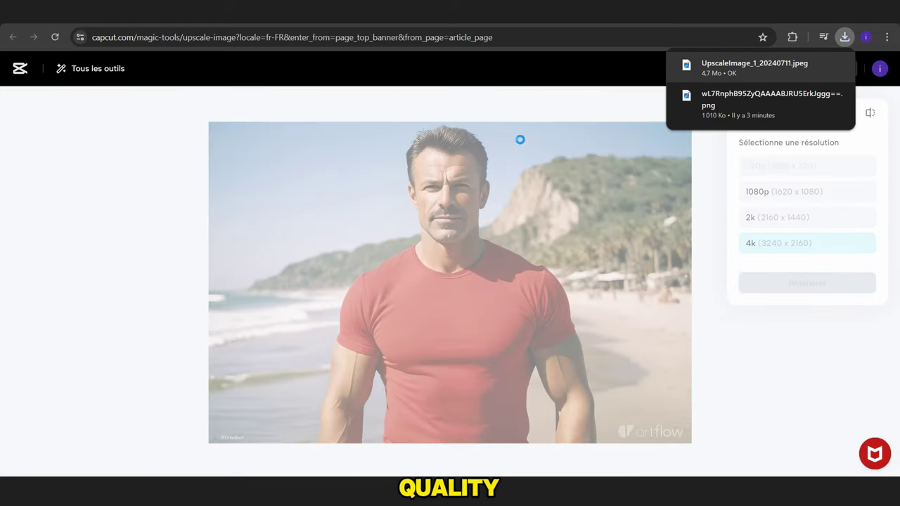
pyautogui.scroll(-2, 668, 148)
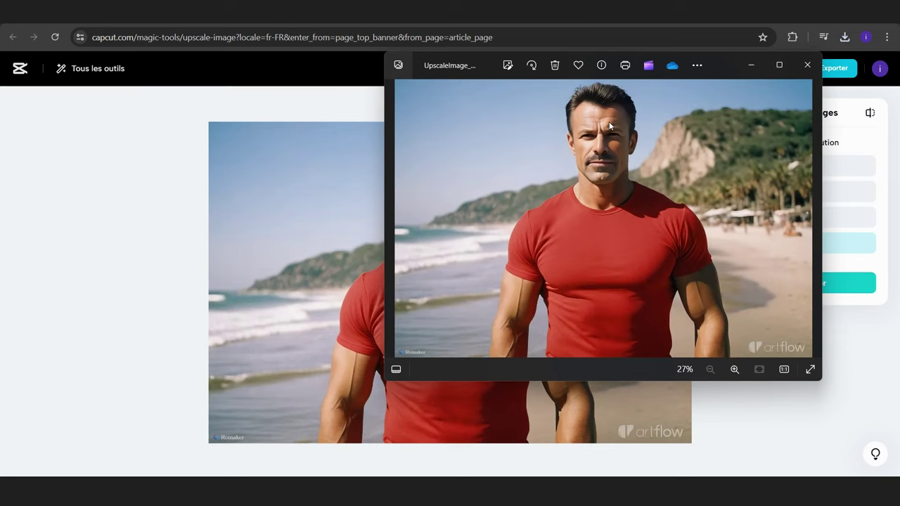
pyautogui.click(806, 65)
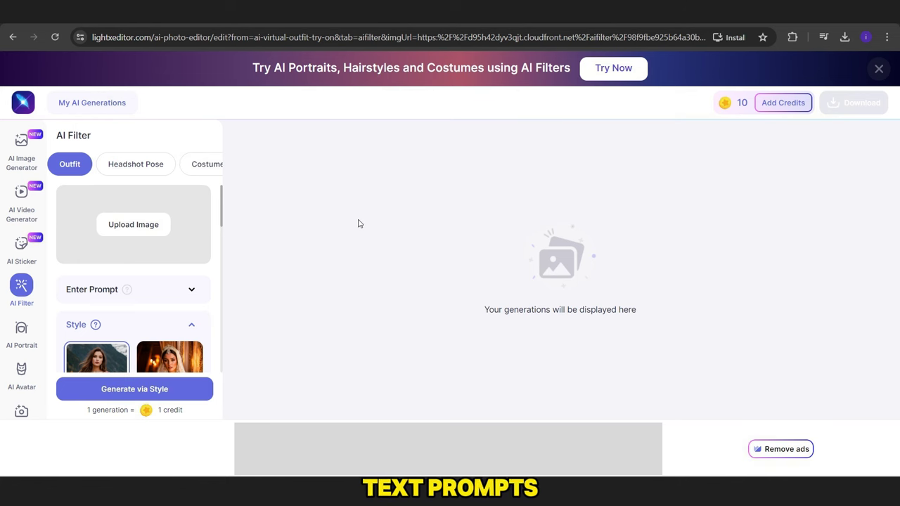
# Upload the beach image to LightX's AI outfit filter and generate a version with the prompt "i need it with a black t shirt".
pyautogui.click(151, 236)
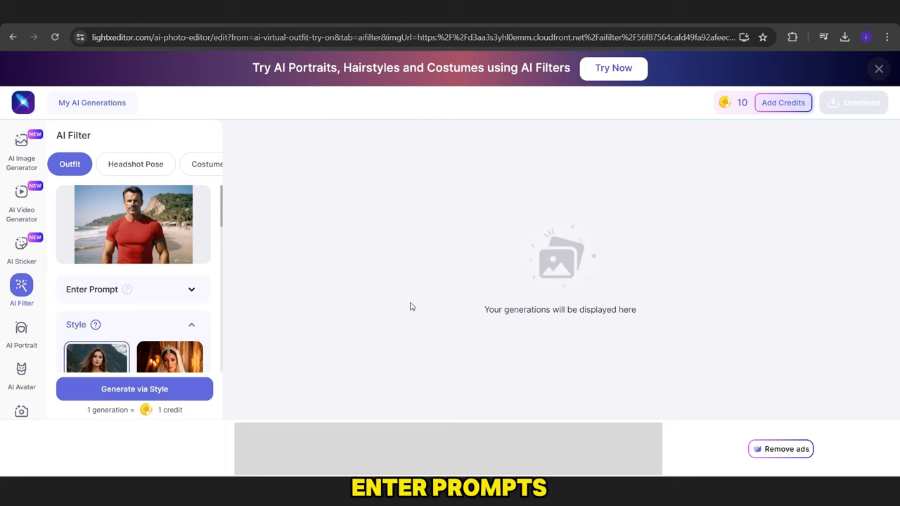
pyautogui.click(190, 289)
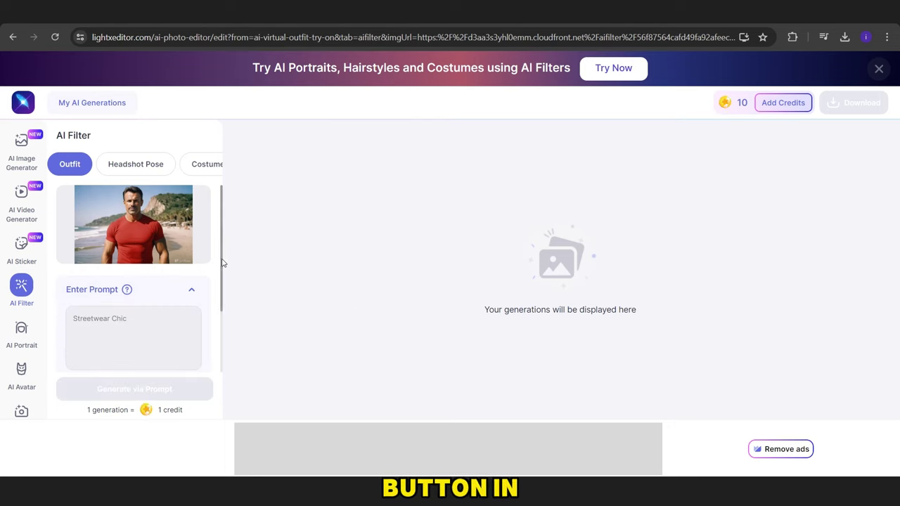
pyautogui.click(155, 318)
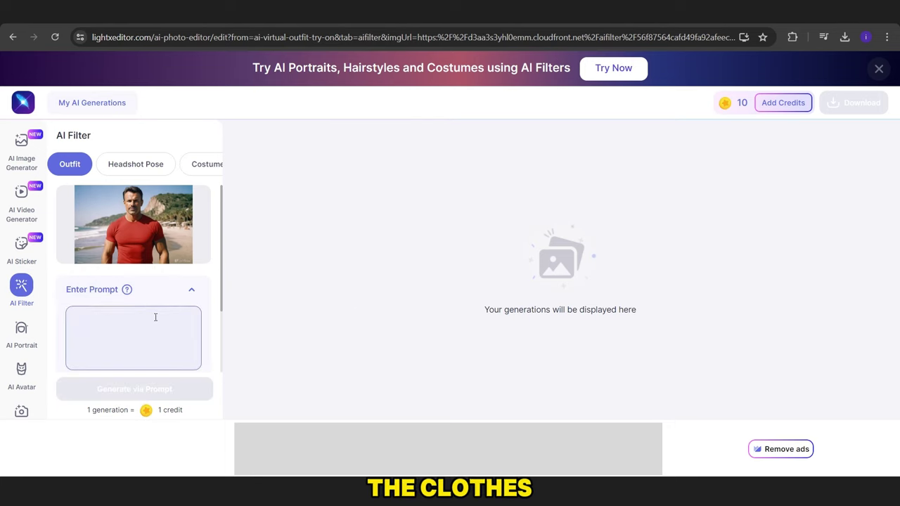
pyautogui.write('i e')
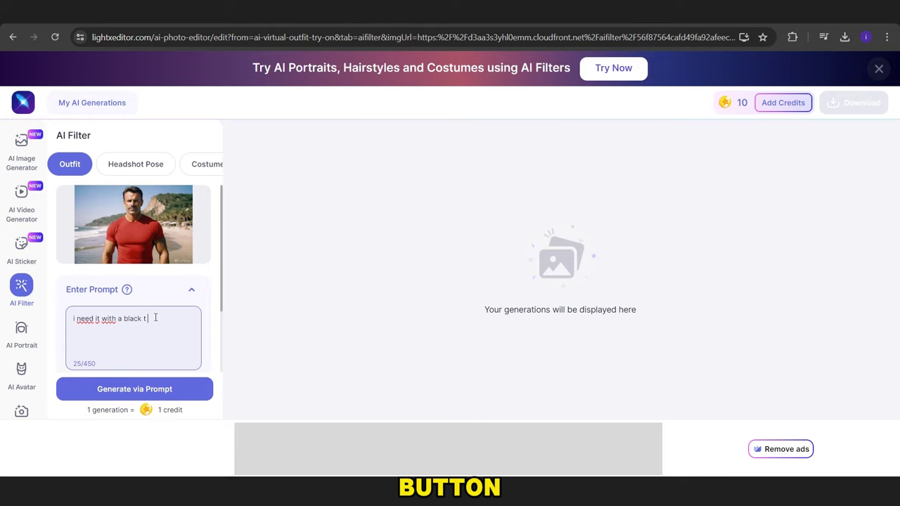
pyautogui.click(140, 393)
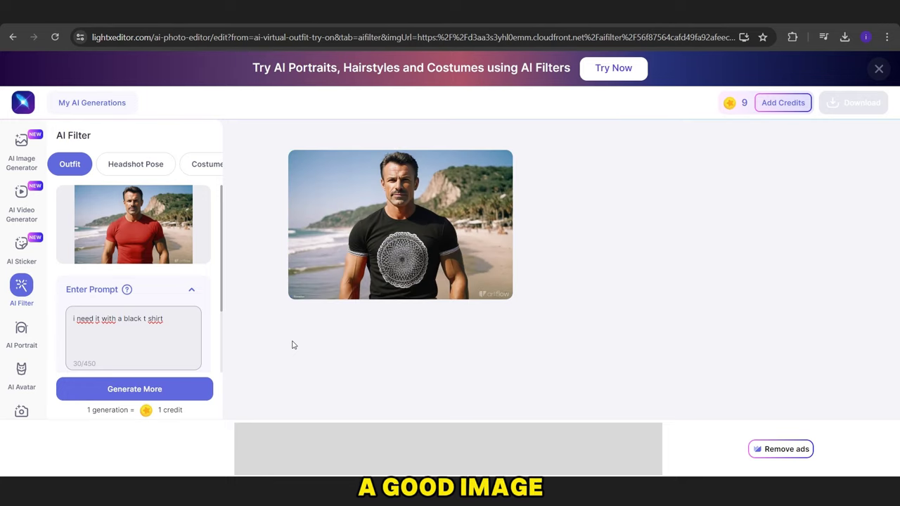
pyautogui.moveTo(477, 205)
pyautogui.click(425, 251)
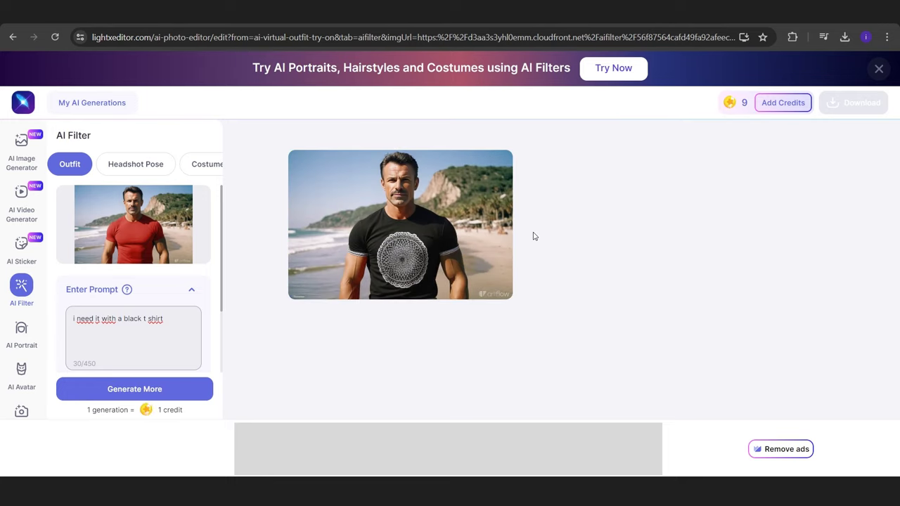
pyautogui.click(330, 257)
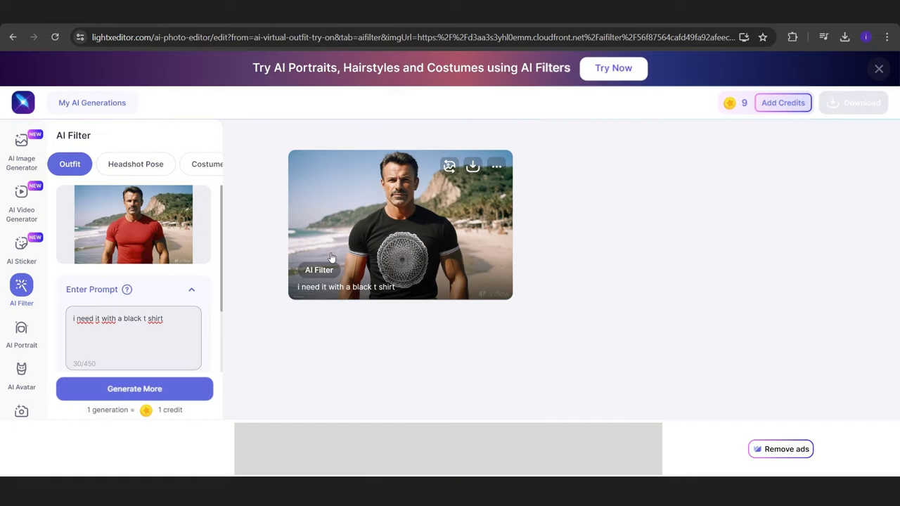
# Change the outfit prompt to "i need it with a real madrid t shirt" and generate a new version of the beach image.
pyautogui.moveTo(177, 323); pyautogui.dragTo(123, 323)
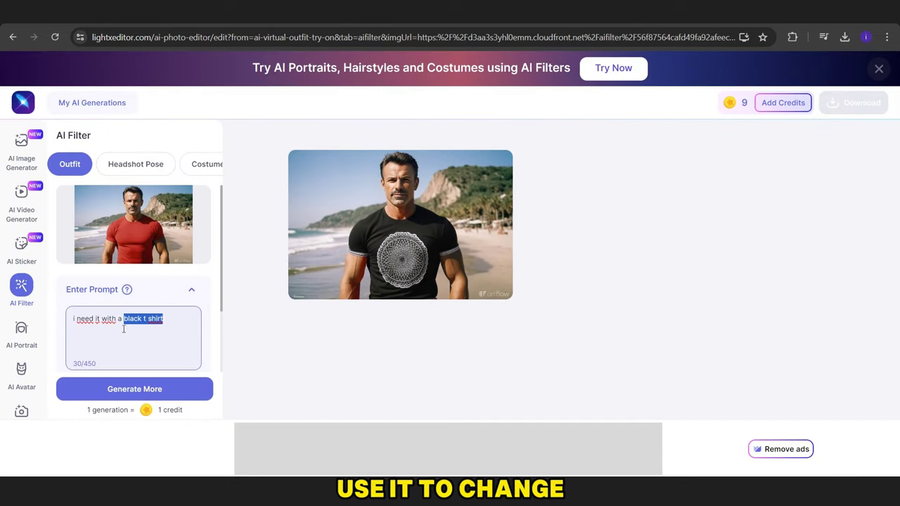
pyautogui.press('BackSpace')
pyautogui.write('rea')
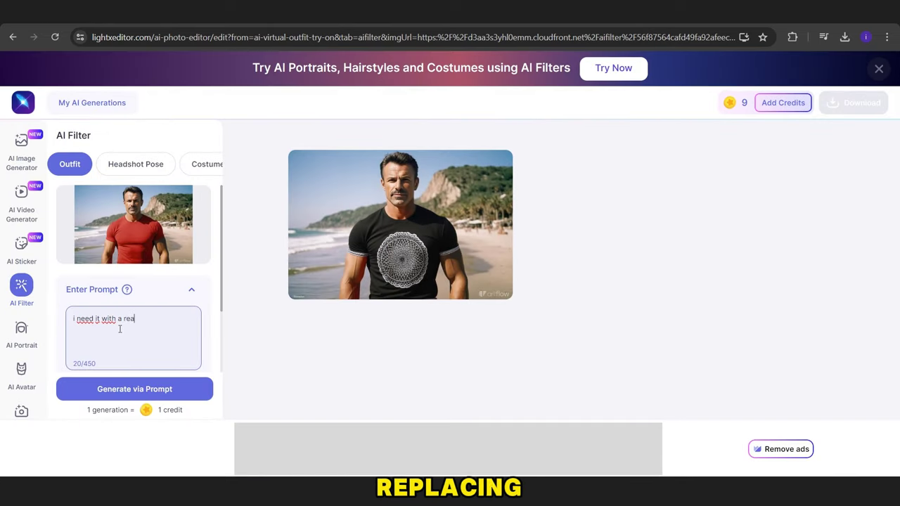
pyautogui.write('l madrid')
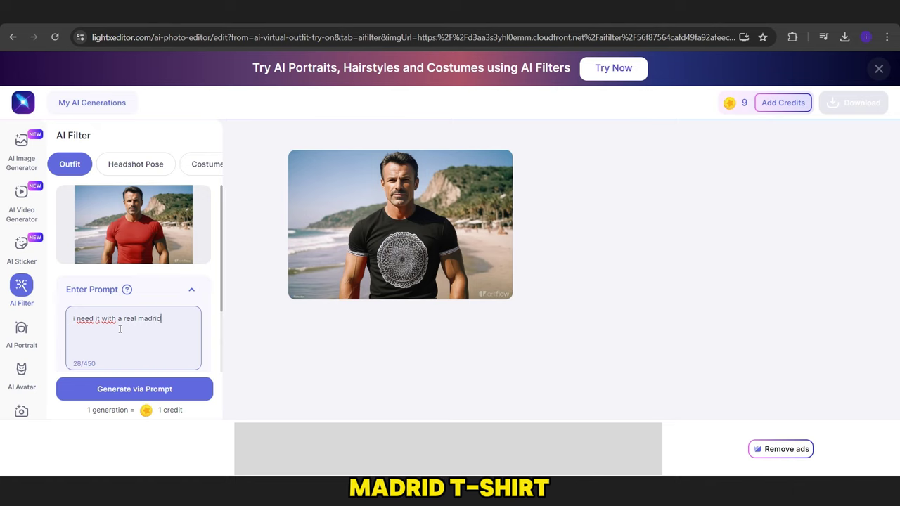
pyautogui.write(' t shirt')
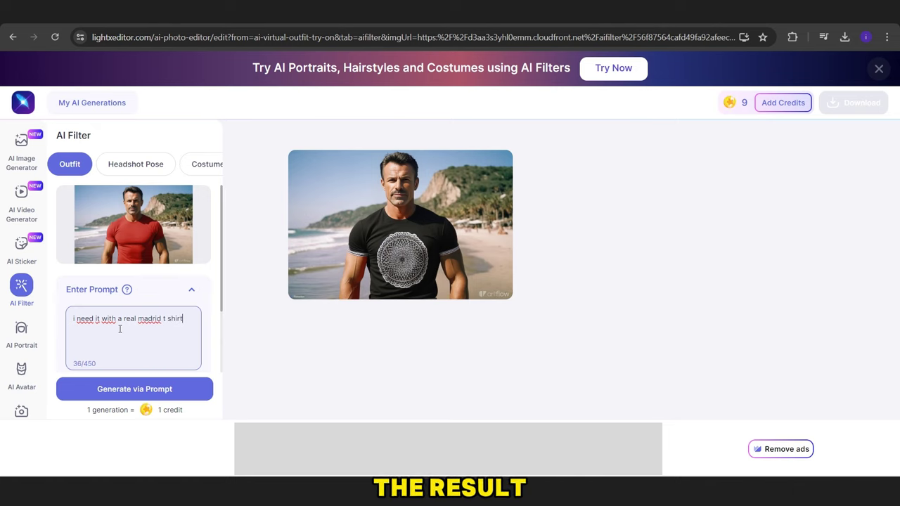
pyautogui.click(161, 392)
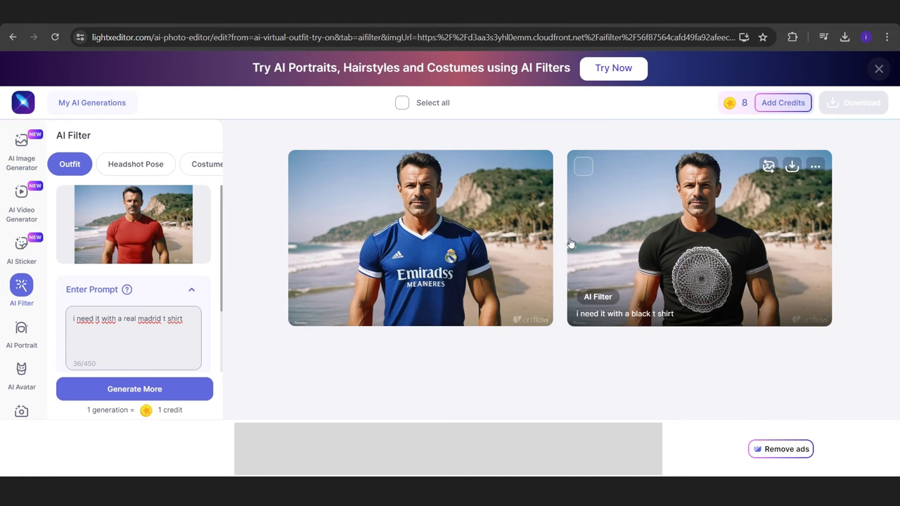
# Generate two background variations with the prompt "can you change me the background i need the picture in a stadium of a football".
pyautogui.write('me the b')
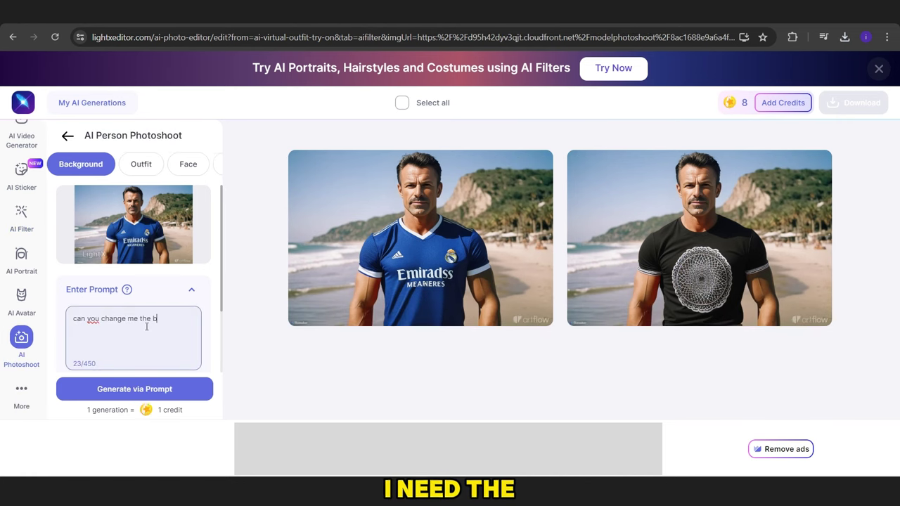
pyautogui.write('ackground i need the picture in a stadium of a football')
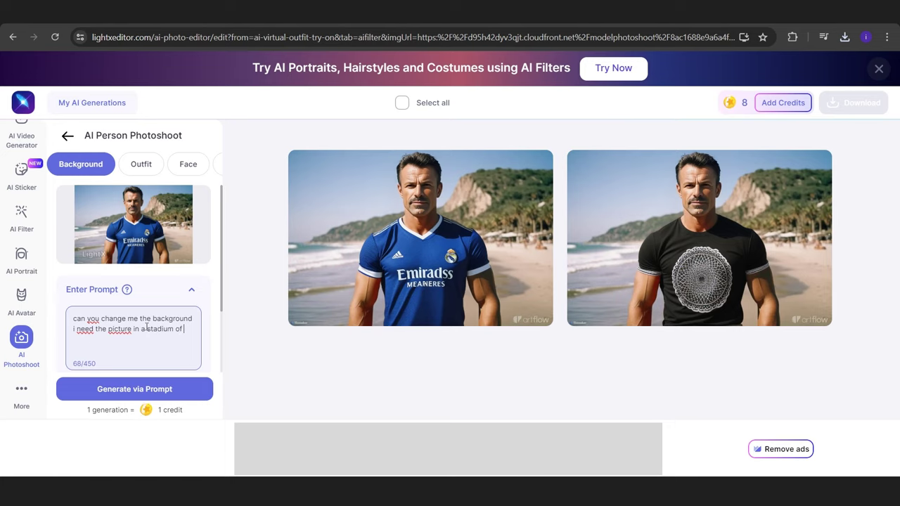
pyautogui.click(186, 386)
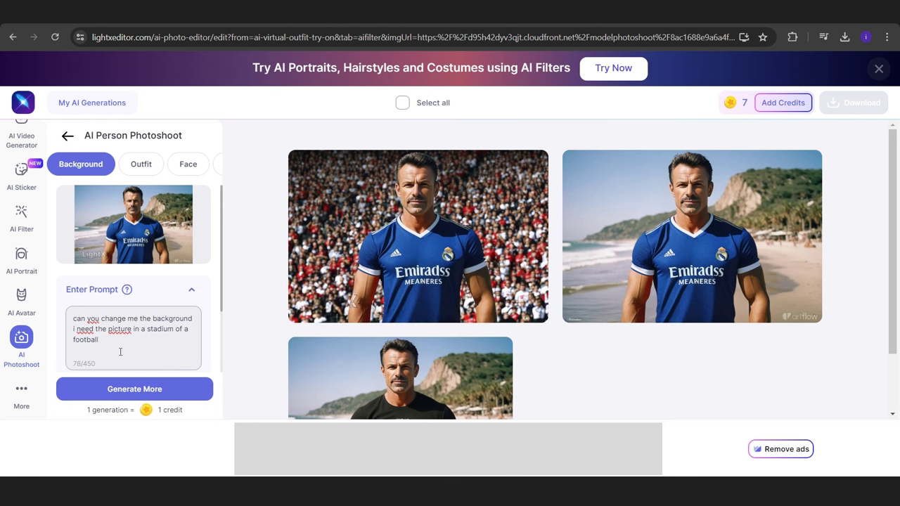
pyautogui.click(133, 389)
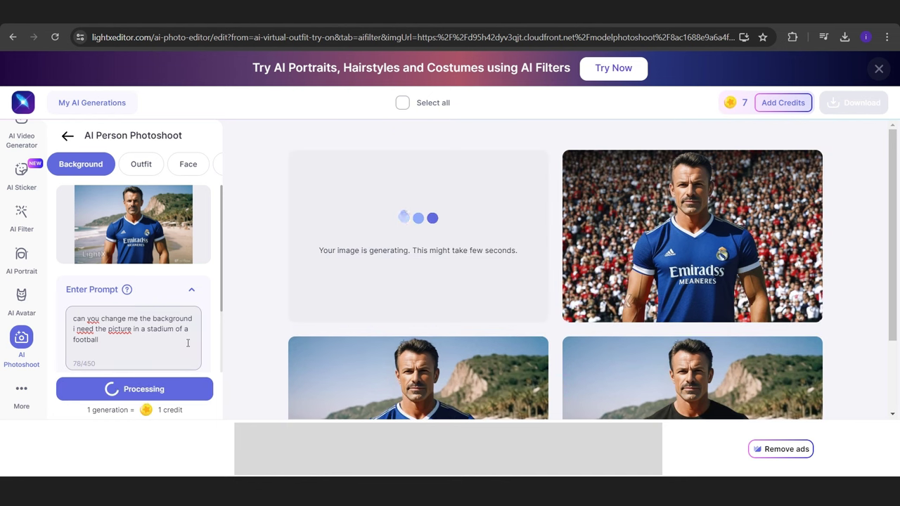
pyautogui.click(215, 164)
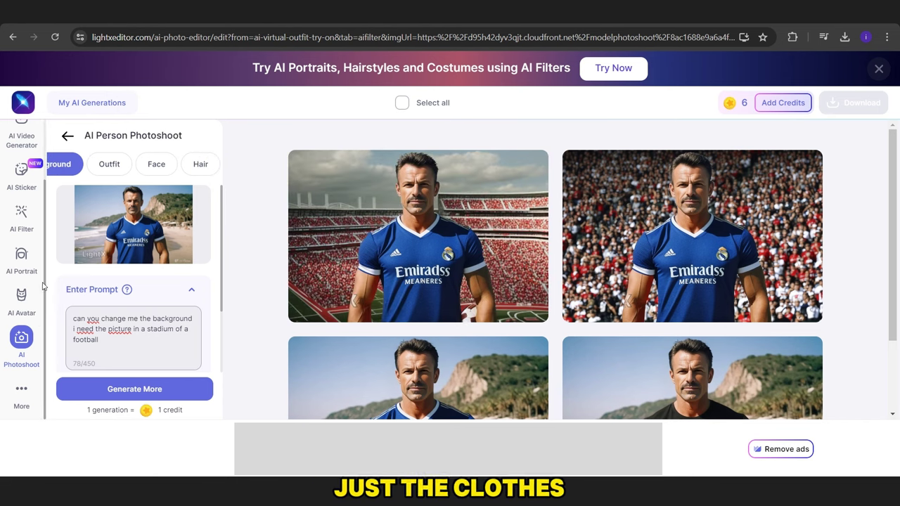
pyautogui.scroll(1, 43, 259)
pyautogui.click(21, 343)
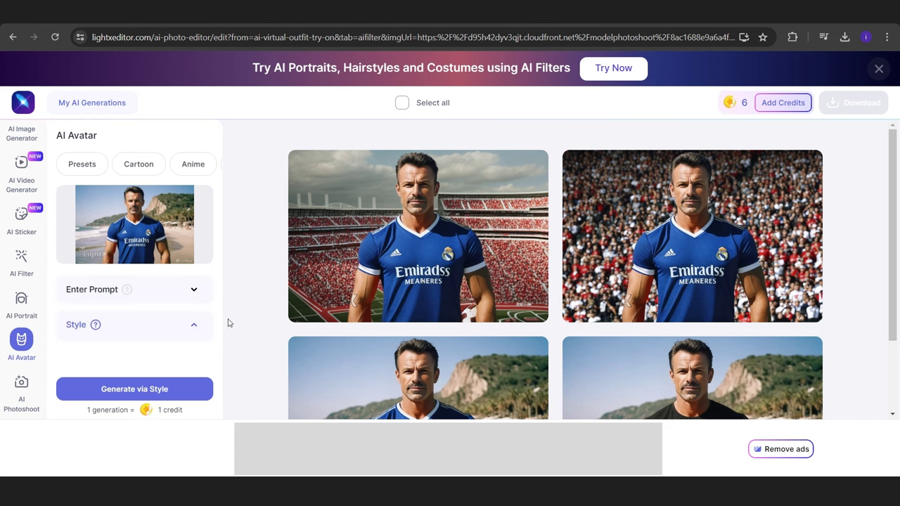
# Generate an AI Portrait of the man in the blue jersey with the prompt "i need this man with white hair".
pyautogui.click(22, 304)
pyautogui.moveTo(220, 163)
pyautogui.mouseDown()
pyautogui.moveTo(220, 243)
pyautogui.moveTo(219, 177)
pyautogui.mouseUp()
pyautogui.scroll(-1, 219, 176)
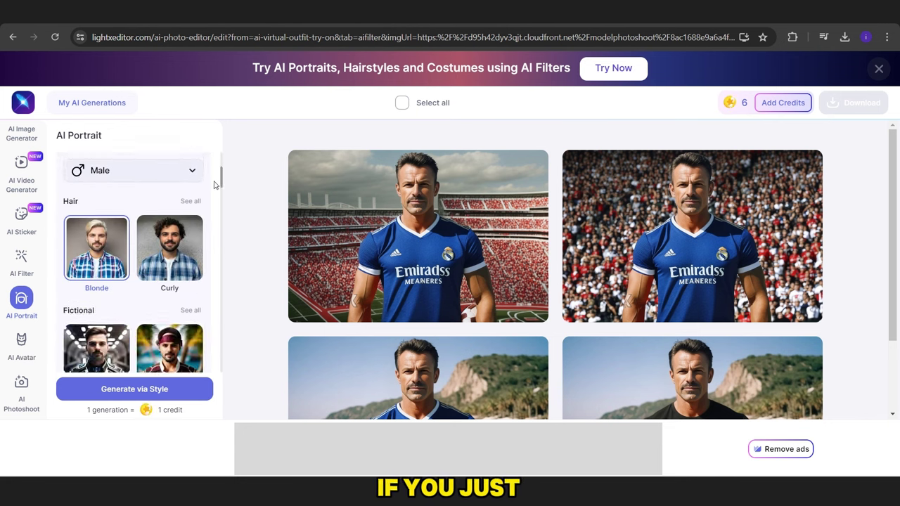
pyautogui.scroll(2, 171, 232)
pyautogui.click(171, 250)
pyautogui.click(160, 288)
pyautogui.write('i need this m')
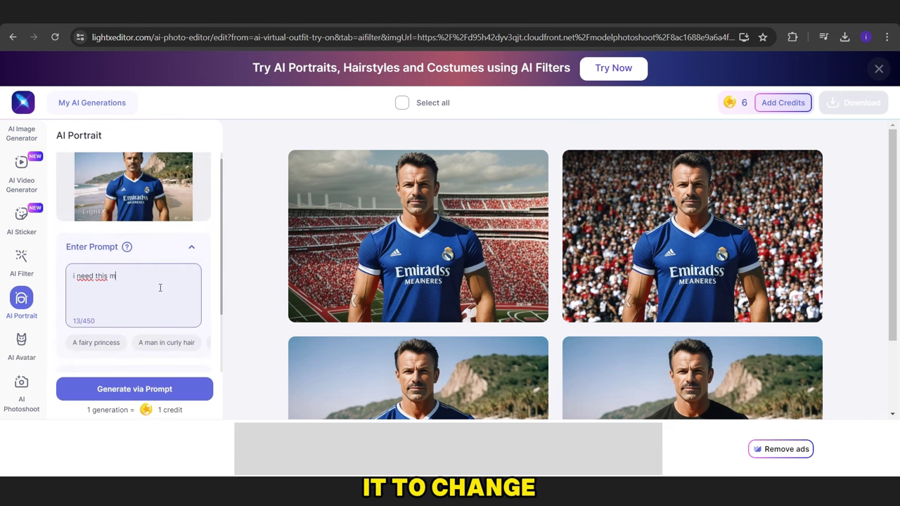
pyautogui.write('air')
pyautogui.click(135, 389)
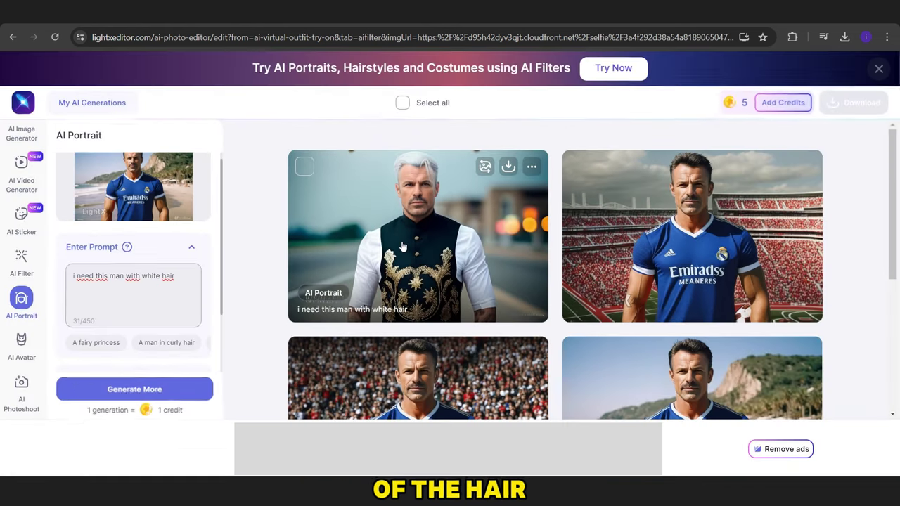
# Generate a portrait of the man in the Detective character style and download the resulting image.
pyautogui.scroll(-2, 177, 303)
pyautogui.click(177, 304)
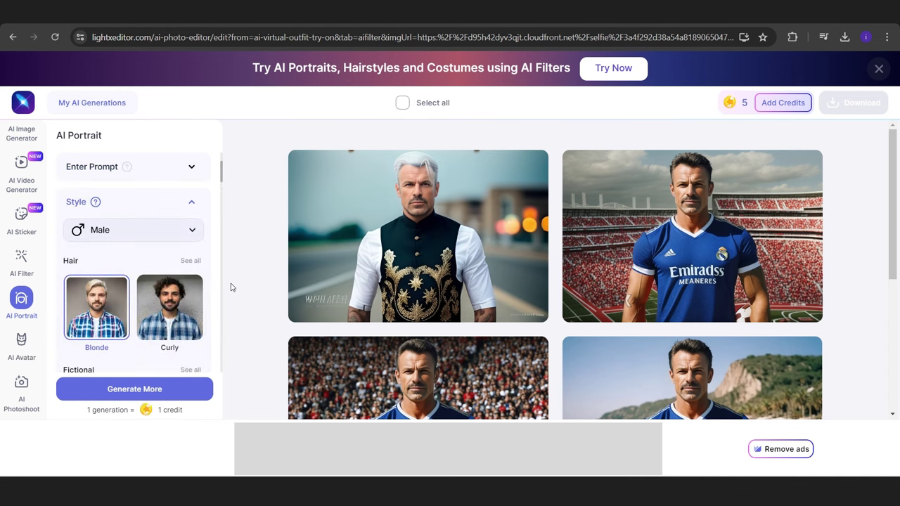
pyautogui.scroll(-5, 176, 295)
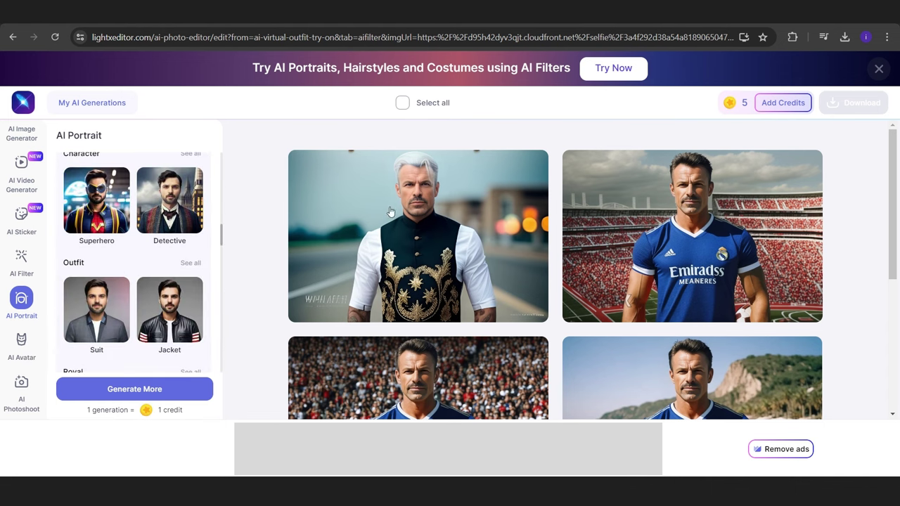
pyautogui.click(164, 243)
pyautogui.click(154, 394)
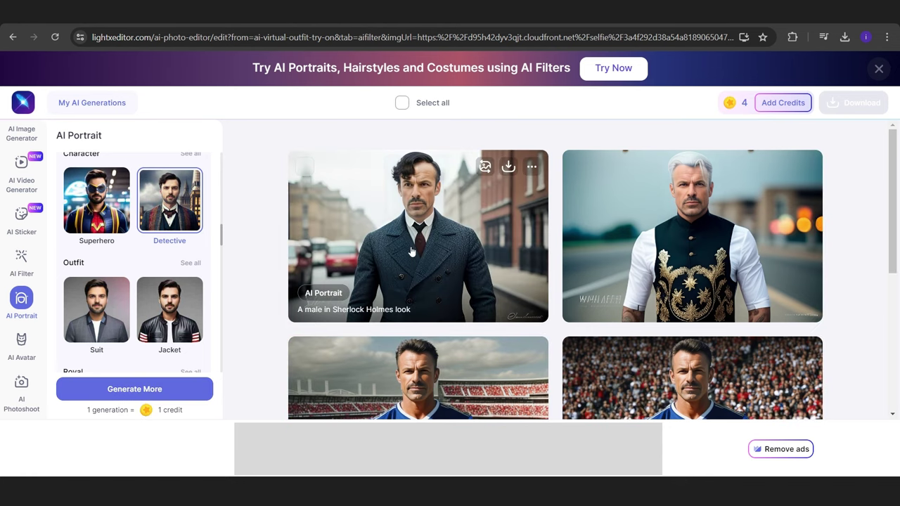
pyautogui.click(508, 167)
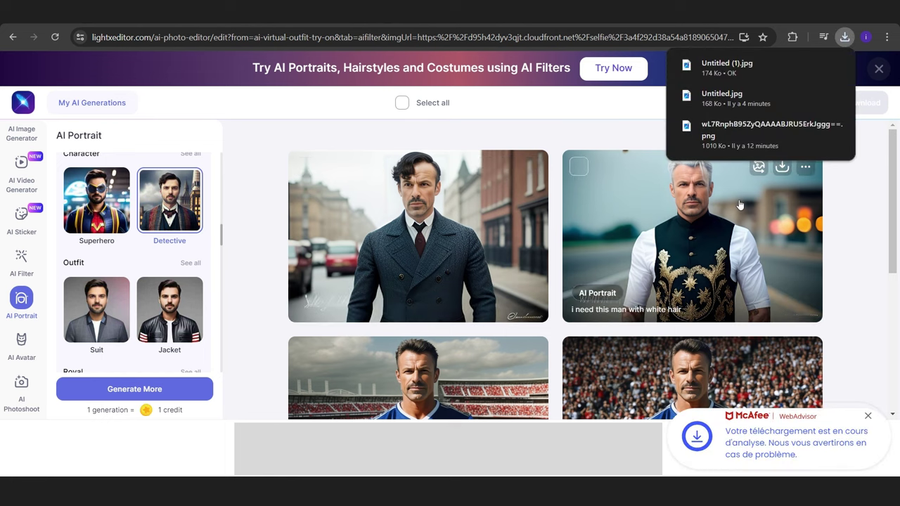
# Generate another portrait of the man in the European style from the Royal category.
pyautogui.scroll(-1, 633, 267)
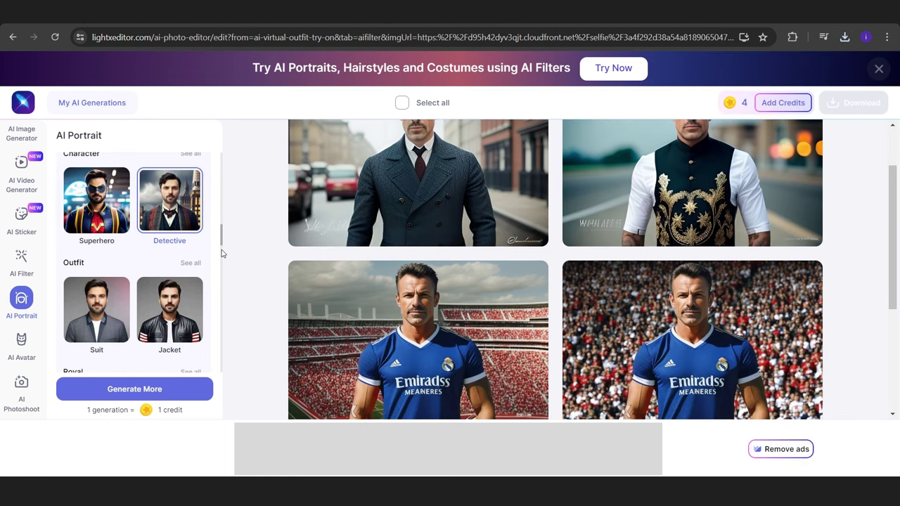
pyautogui.moveTo(221, 240); pyautogui.dragTo(221, 251)
pyautogui.click(96, 240)
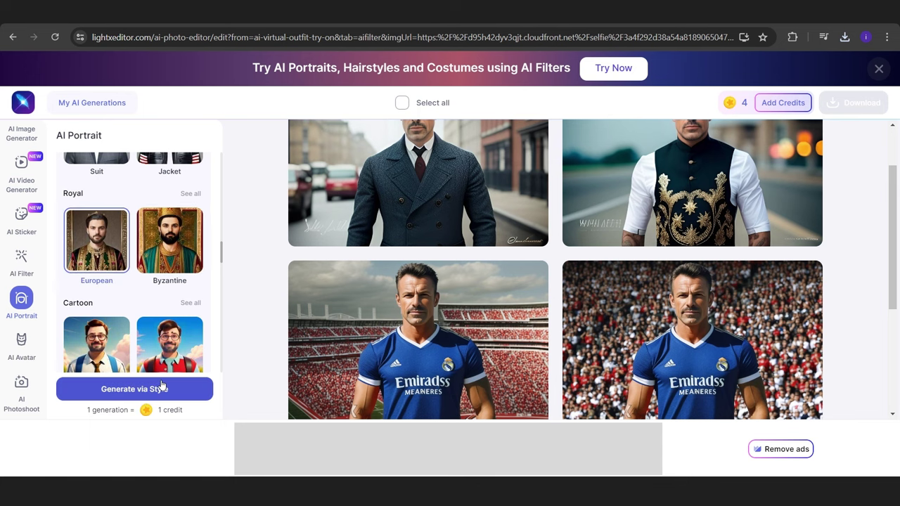
pyautogui.click(170, 380)
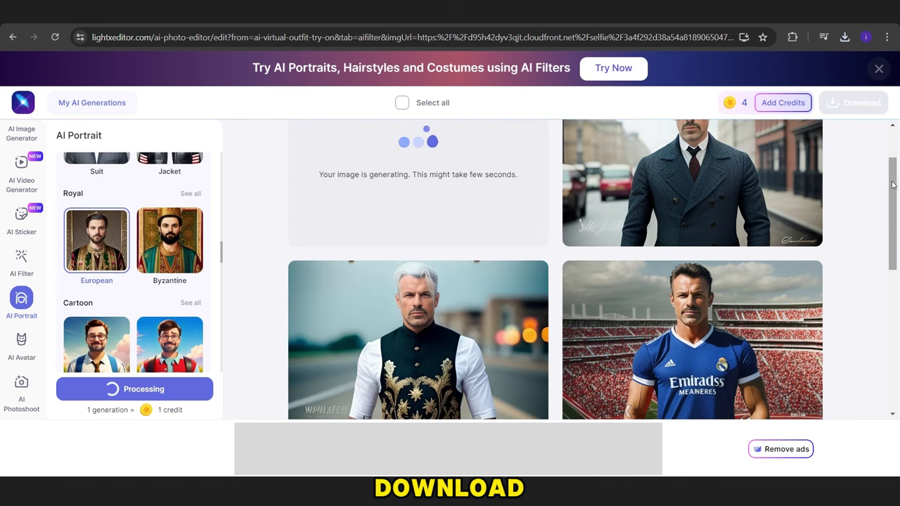
pyautogui.scroll(1, 894, 146)
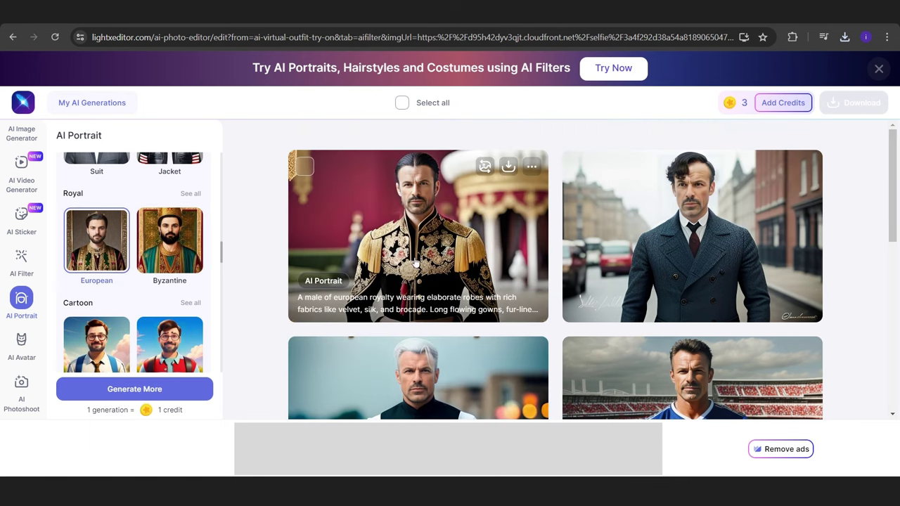
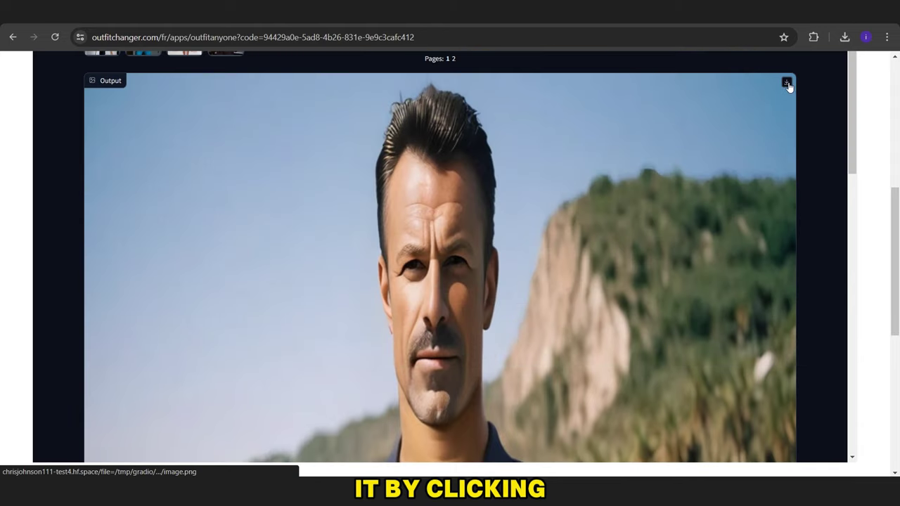
# Download the output image of the man in the dark uniform from OutfitChanger.com.
pyautogui.click(789, 84)
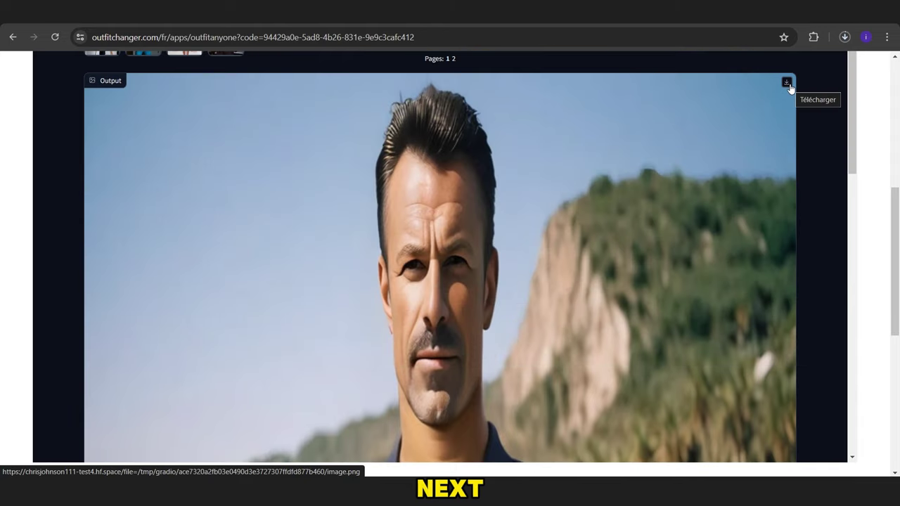
pyautogui.click(846, 38)
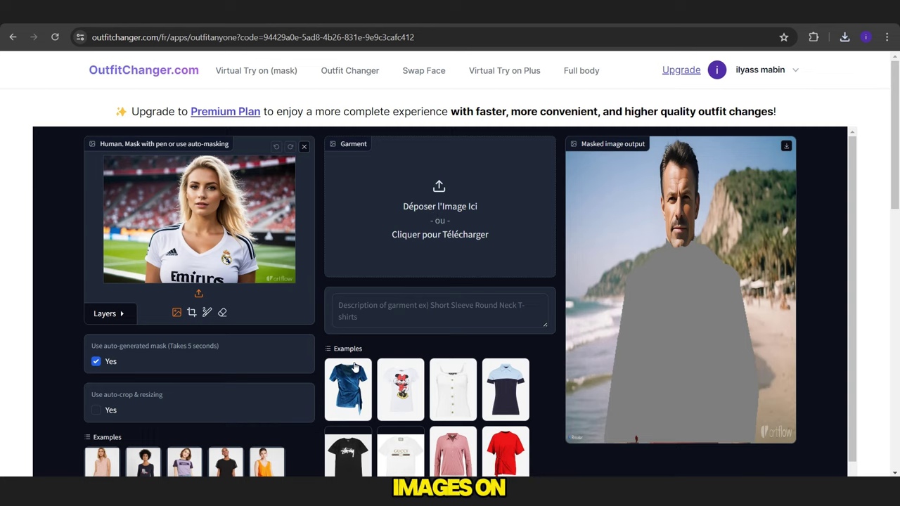
# Choose the blue velvet wrap top as the garment and run the try-on for the blonde woman's stadium photo.
pyautogui.click(348, 391)
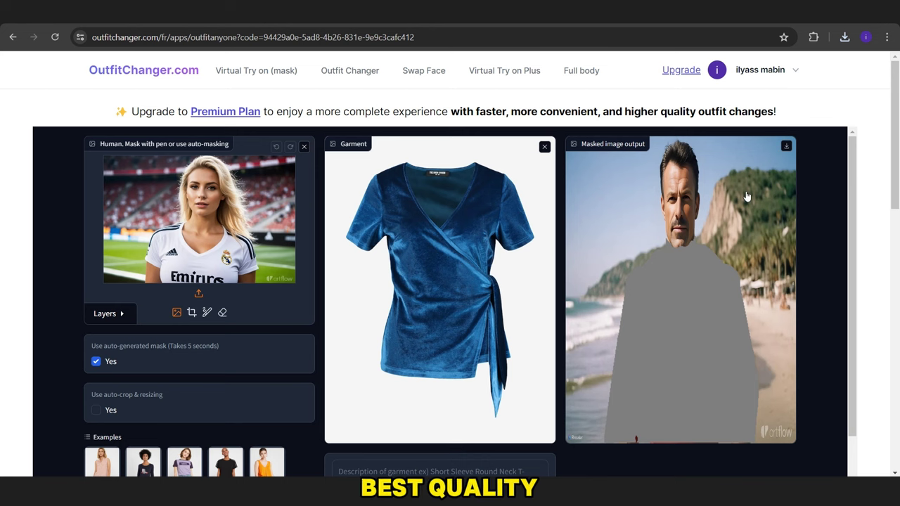
pyautogui.scroll(-3, 534, 367)
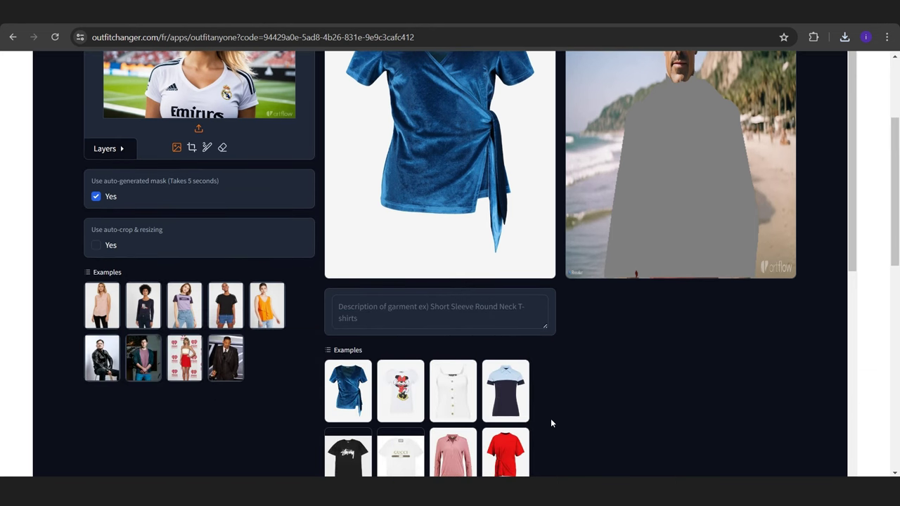
pyautogui.moveTo(899, 264); pyautogui.dragTo(805, 309)
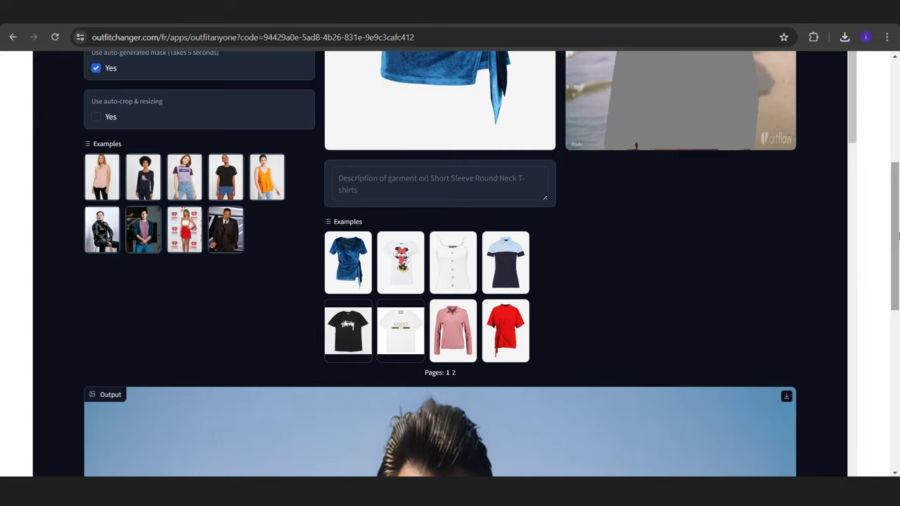
pyautogui.moveTo(895, 225); pyautogui.dragTo(894, 126)
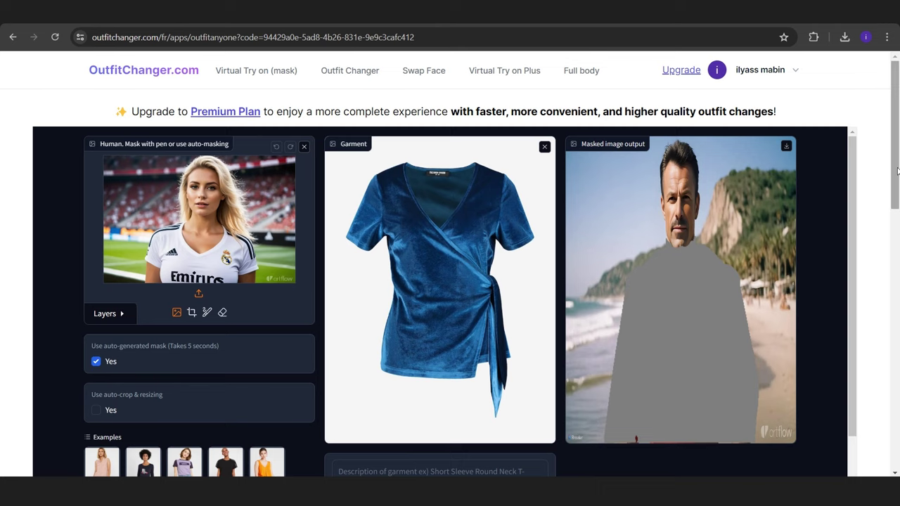
pyautogui.scroll(-1, 899, 160)
pyautogui.scroll(-10, 851, 157)
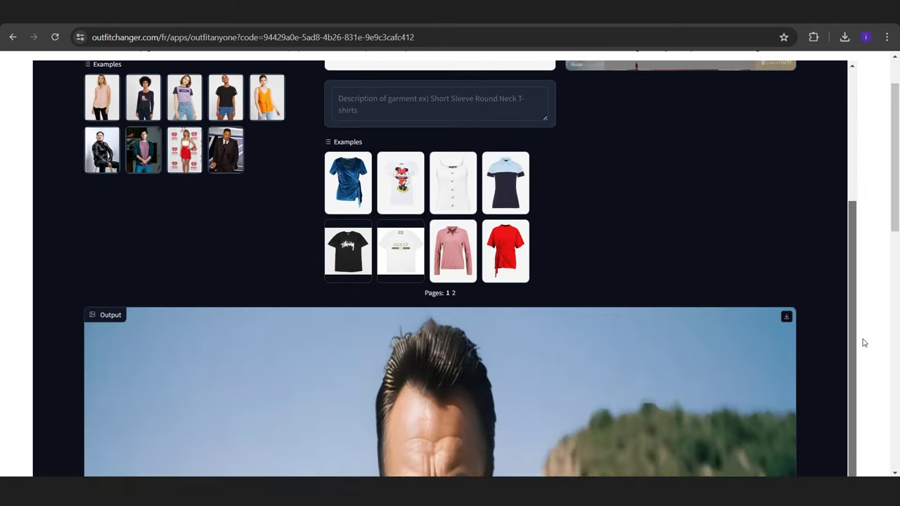
pyautogui.scroll(-8, 873, 296)
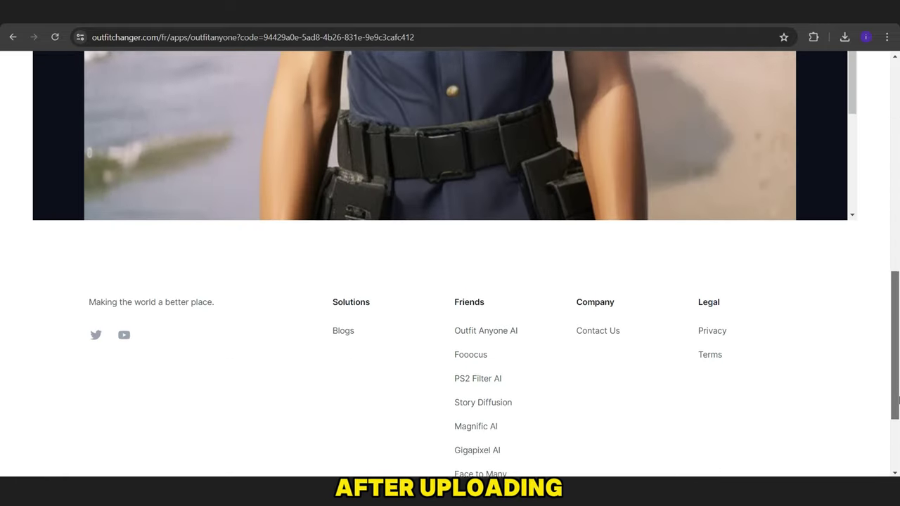
pyautogui.scroll(2, 867, 290)
pyautogui.scroll(-3, 773, 295)
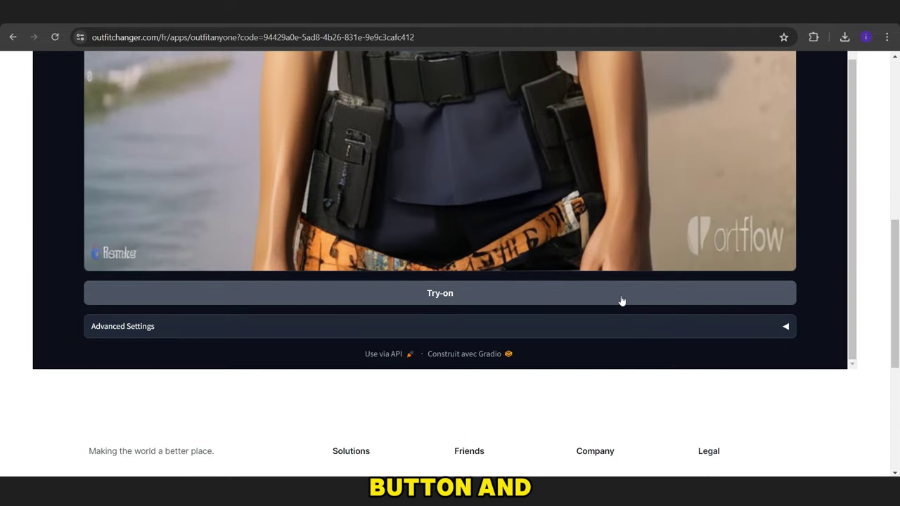
pyautogui.click(445, 297)
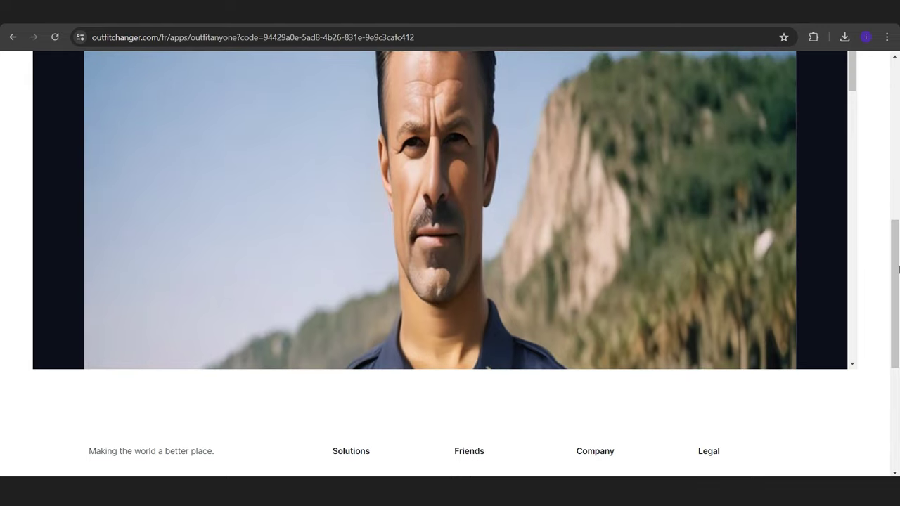
pyautogui.scroll(10, 898, 270)
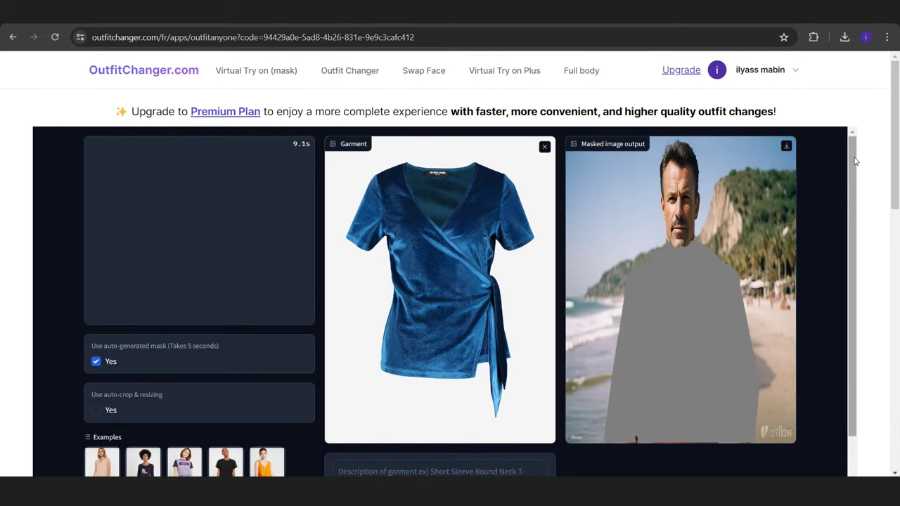
pyautogui.scroll(-10, 855, 162)
pyautogui.scroll(10, 855, 162)
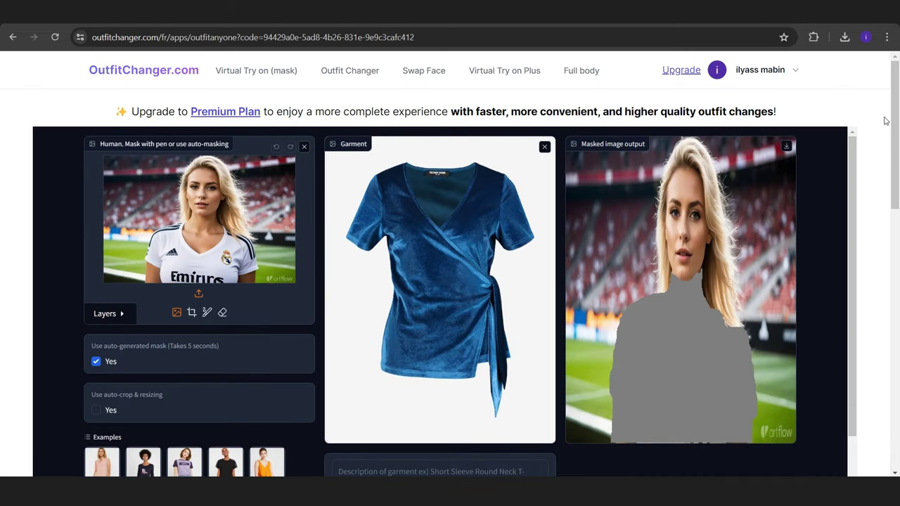
# Download the try-on output image of the blonde woman in the blue velvet wrap top.
pyautogui.scroll(-1, 865, 151)
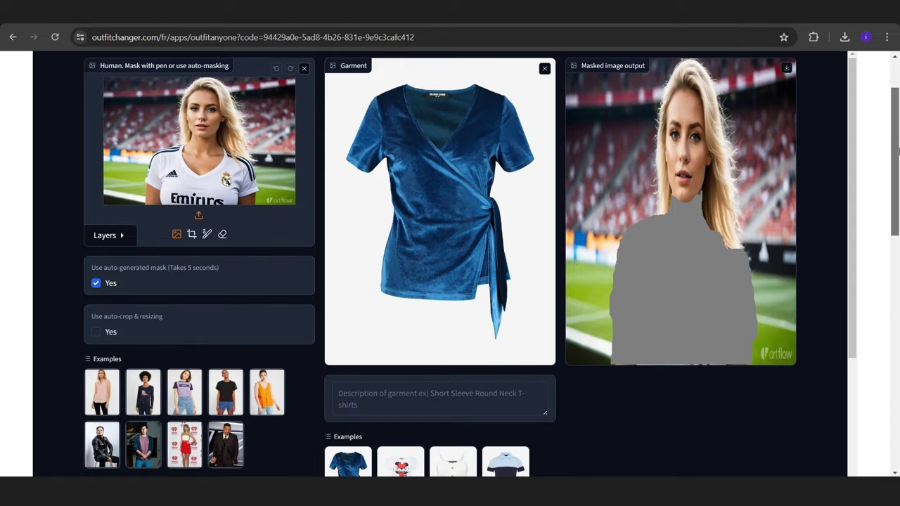
pyautogui.scroll(-5, 855, 151)
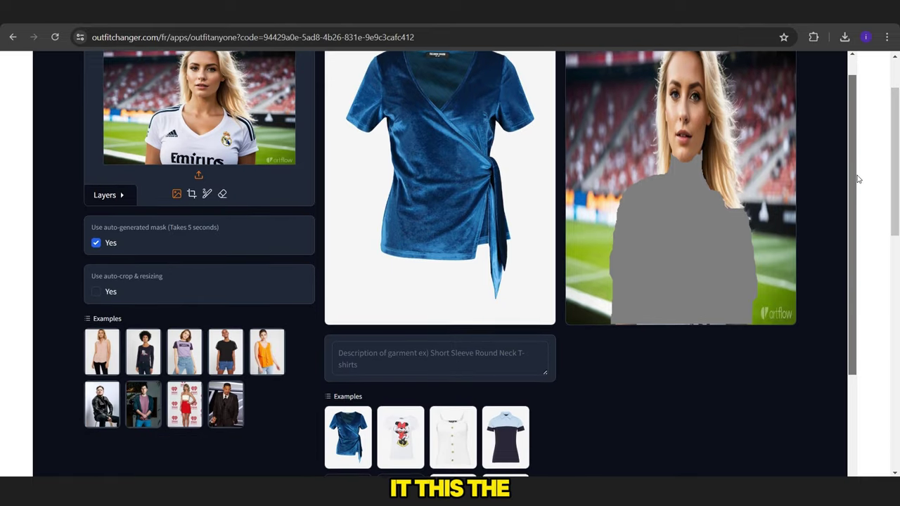
pyautogui.scroll(-2, 873, 338)
pyautogui.scroll(2, 875, 398)
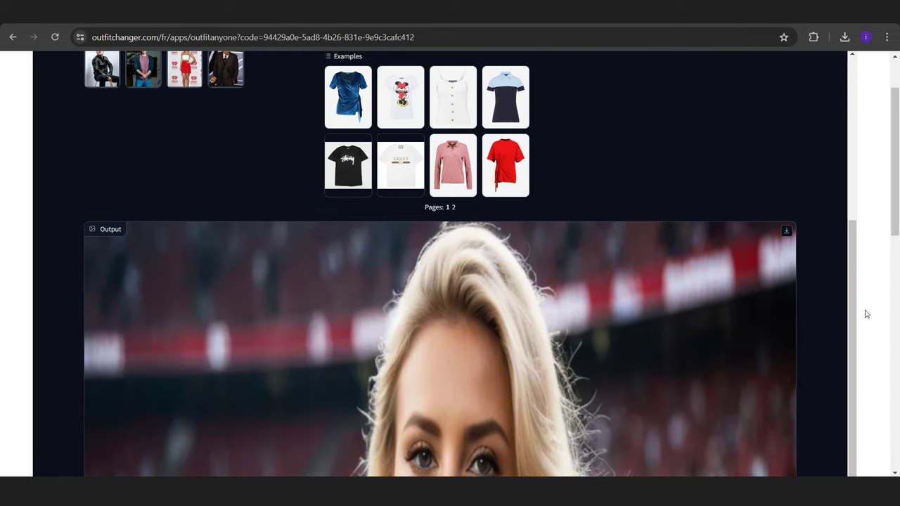
pyautogui.click(787, 232)
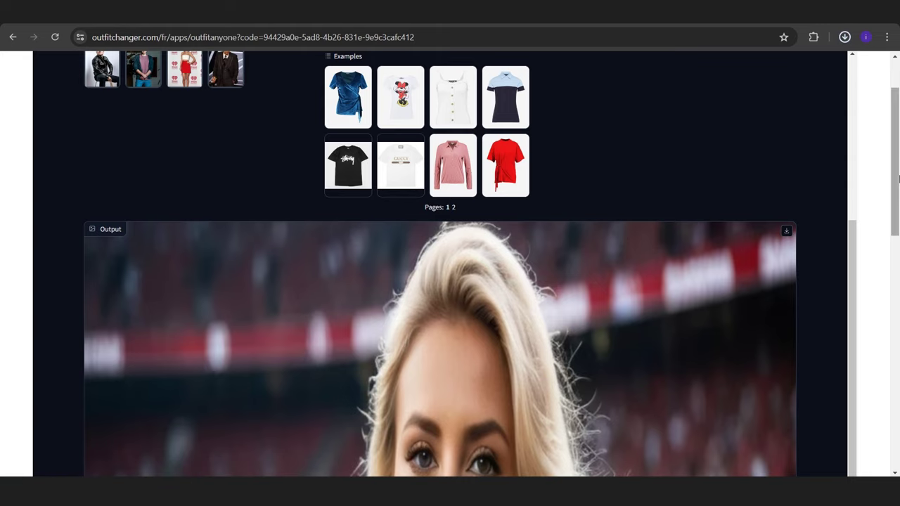
pyautogui.moveTo(897, 178); pyautogui.dragTo(870, 146)
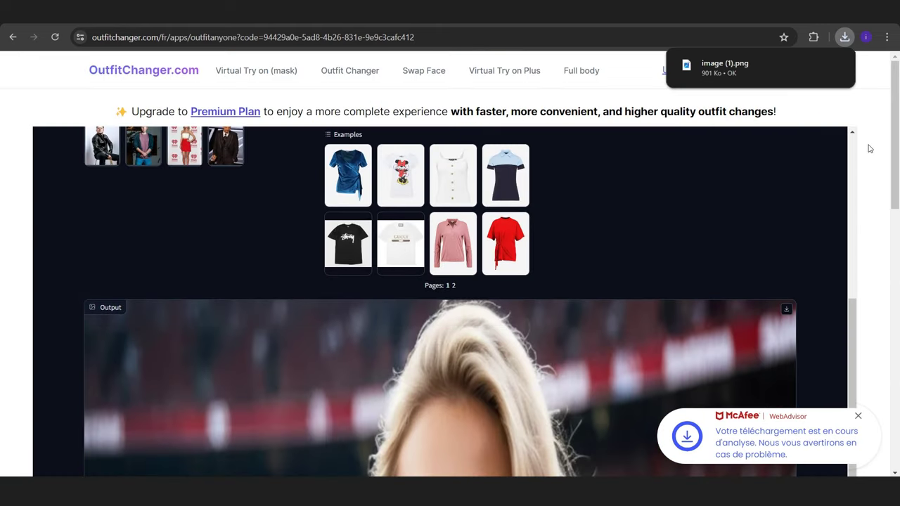
# View the downloaded image (1).png of the blonde woman and close the image viewer.
pyautogui.click(742, 74)
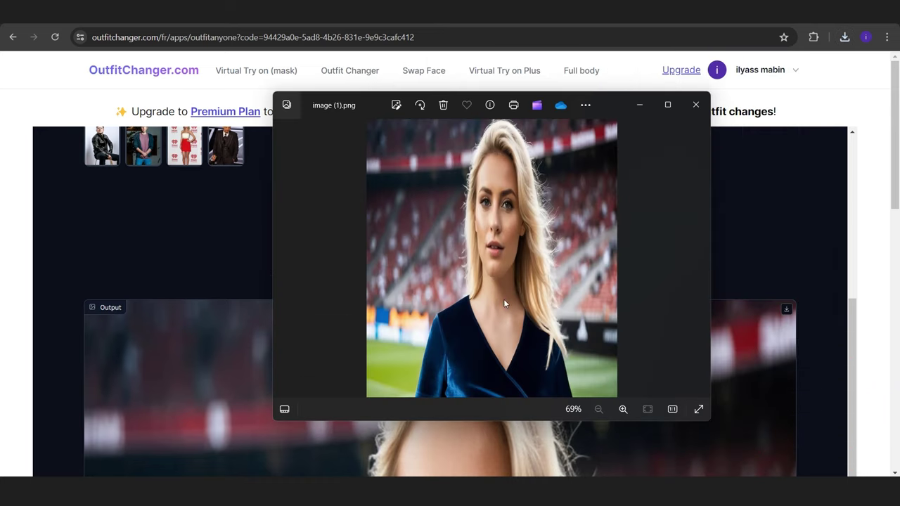
pyautogui.click(697, 105)
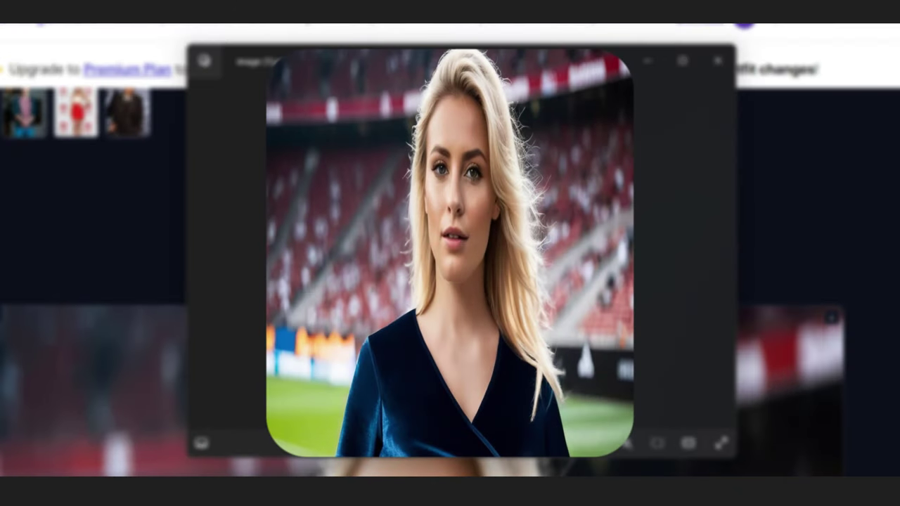
pyautogui.click(718, 61)
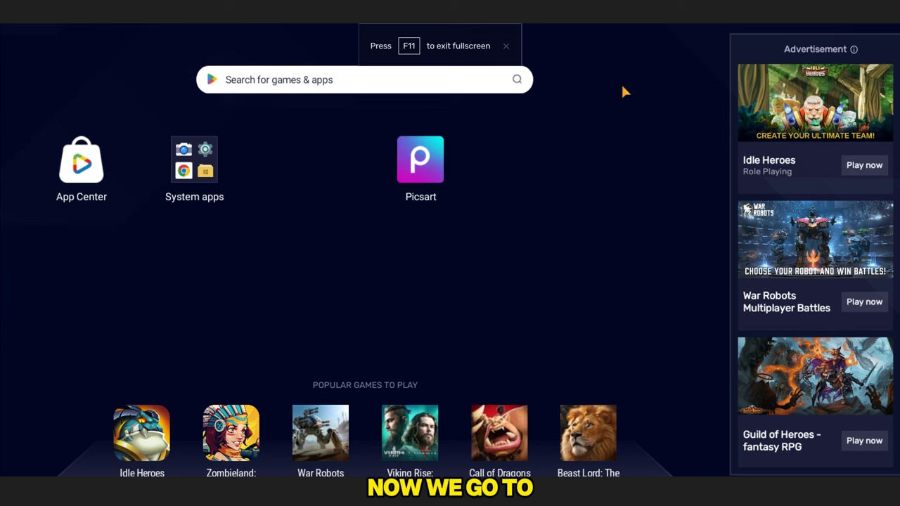
# Switch to Picsart, allow it to access the device's photos and open the photo of the man in the red T-shirt.
pyautogui.click(426, 158)
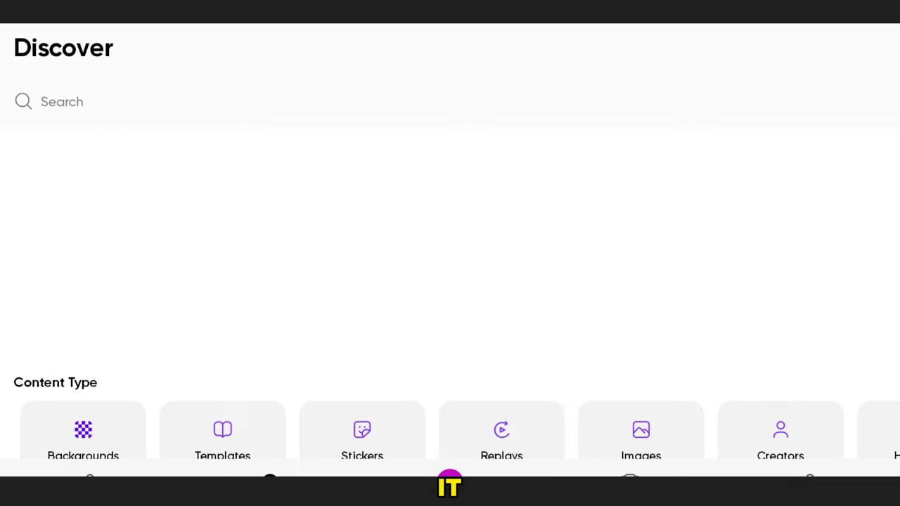
pyautogui.click(440, 468)
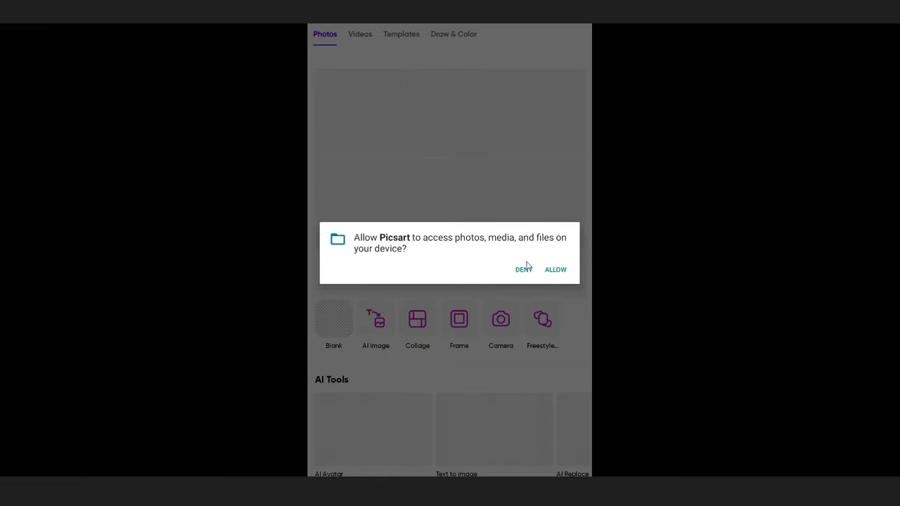
pyautogui.click(554, 268)
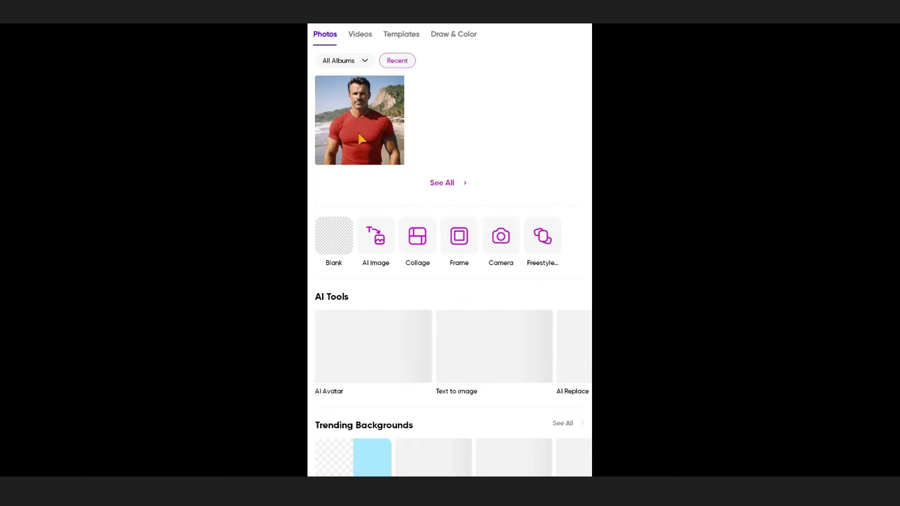
pyautogui.click(360, 135)
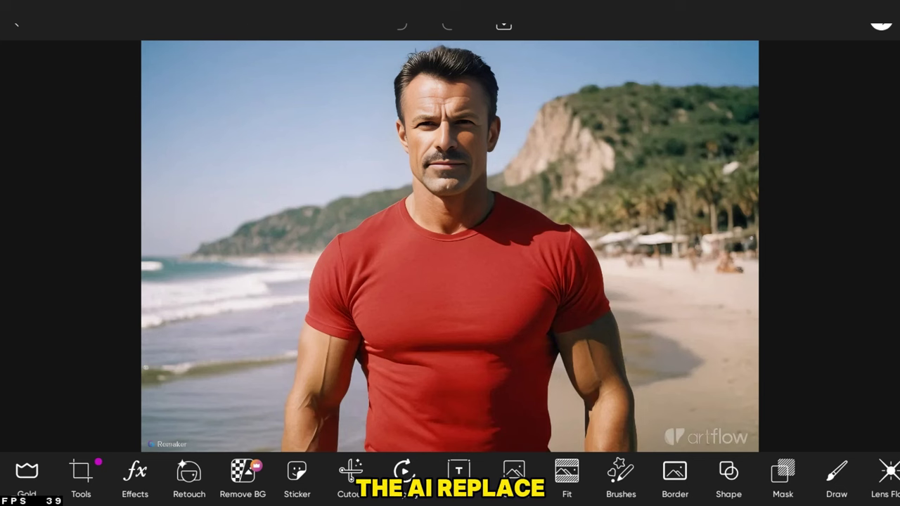
# Start AI Replace and brush over the man's entire red T-shirt, including both sleeves, to mark it for replacement.
pyautogui.click(90, 482)
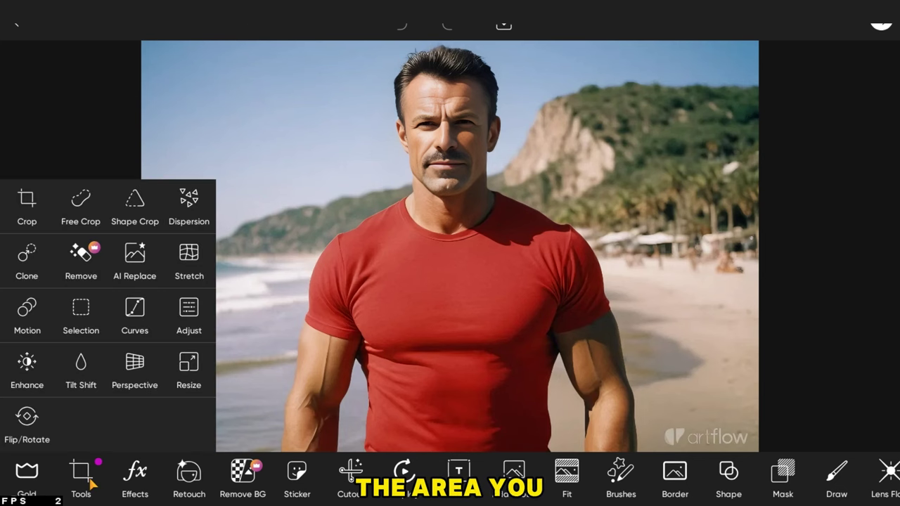
pyautogui.click(136, 258)
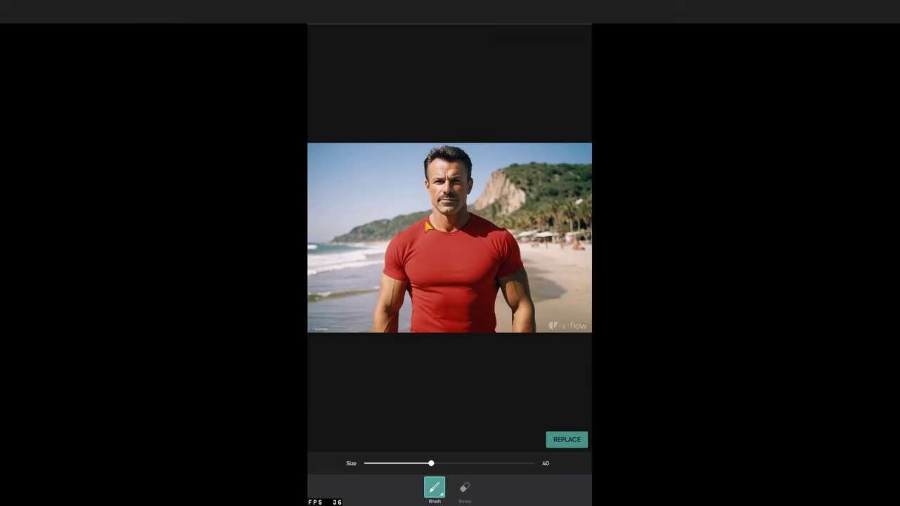
pyautogui.moveTo(425, 224)
pyautogui.mouseDown()
pyautogui.moveTo(410, 229)
pyautogui.moveTo(394, 274)
pyautogui.mouseUp()
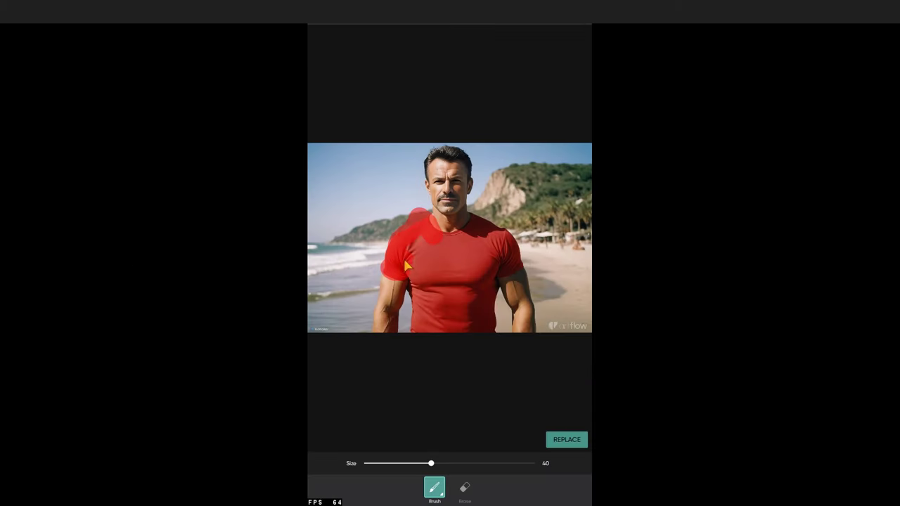
pyautogui.moveTo(419, 306)
pyautogui.mouseDown()
pyautogui.moveTo(422, 330)
pyautogui.moveTo(434, 276)
pyautogui.moveTo(413, 303)
pyautogui.moveTo(429, 250)
pyautogui.moveTo(473, 224)
pyautogui.moveTo(491, 228)
pyautogui.moveTo(517, 256)
pyautogui.moveTo(502, 270)
pyautogui.moveTo(521, 262)
pyautogui.moveTo(500, 273)
pyautogui.moveTo(485, 343)
pyautogui.mouseUp()
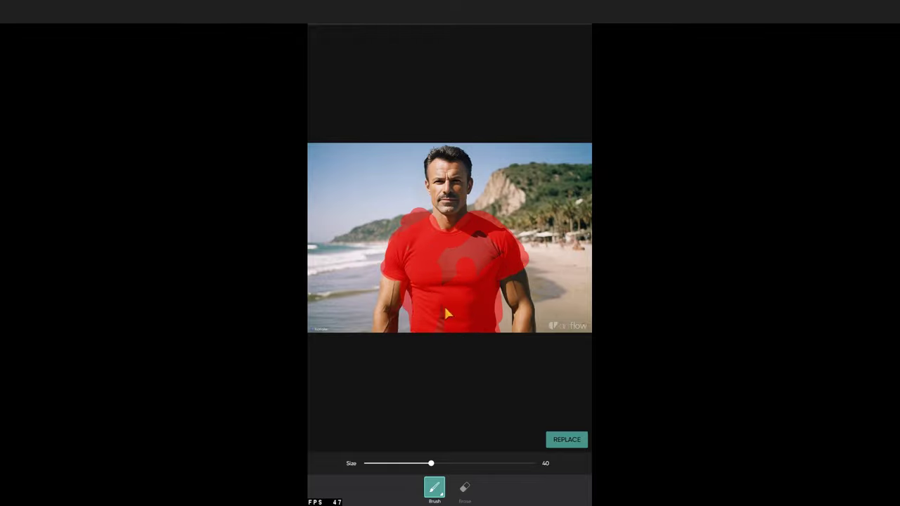
pyautogui.moveTo(448, 262); pyautogui.dragTo(481, 239)
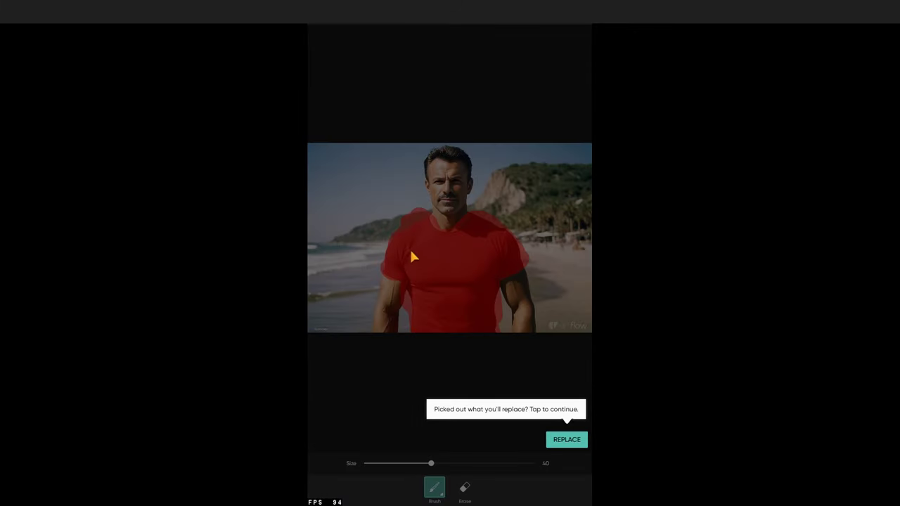
pyautogui.click(411, 249)
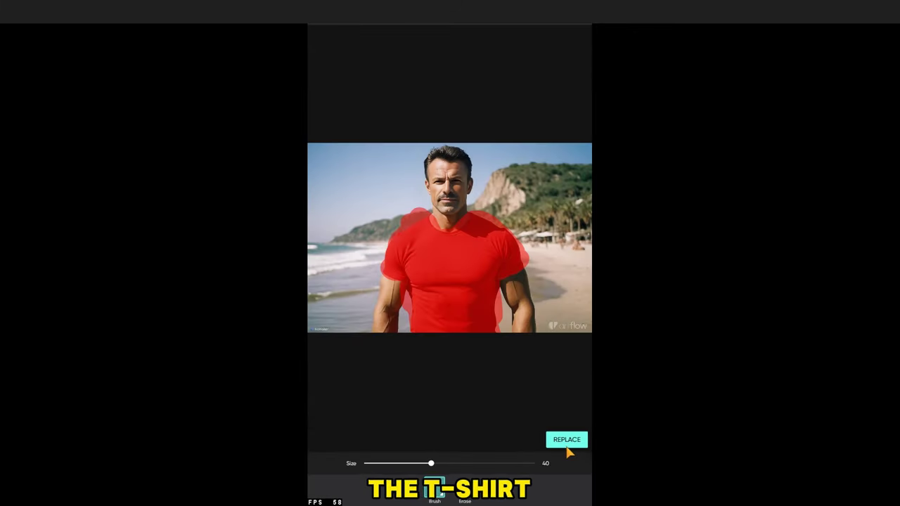